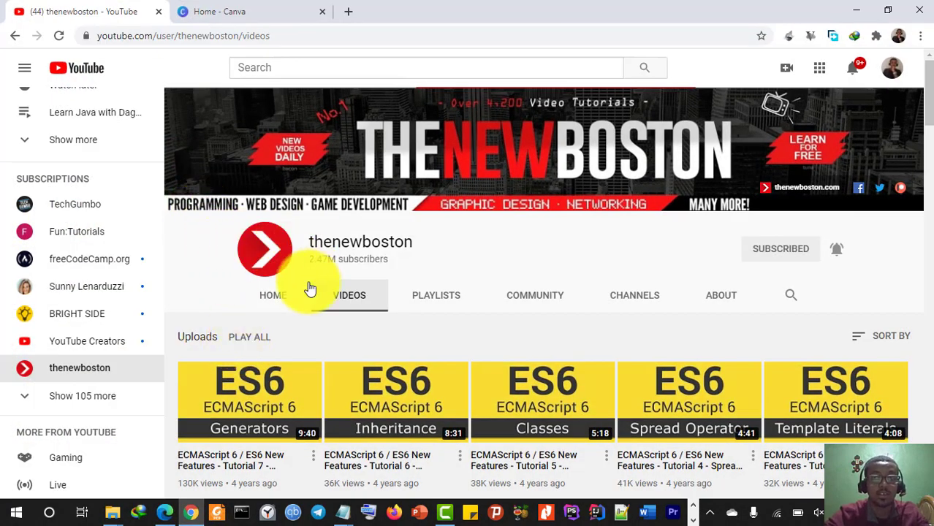
# - Examine the thumbnail designs of the uploaded videos on thenewboston's YouTube channel
pyautogui.click(345, 295)
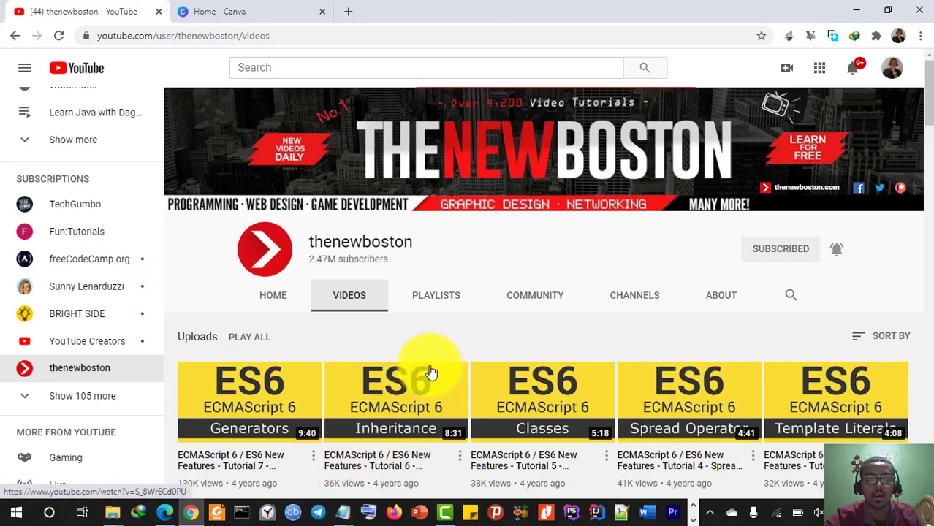
pyautogui.scroll(-1, 438, 365)
pyautogui.scroll(1, 466, 330)
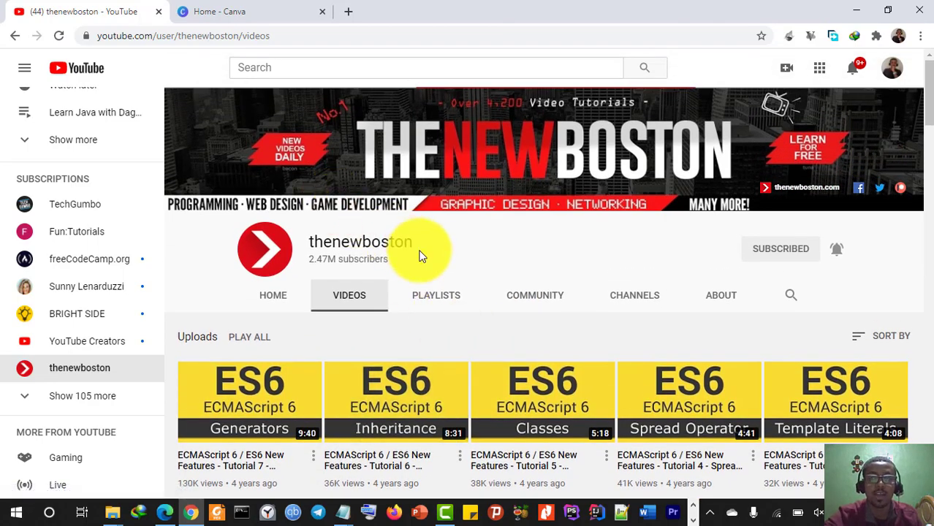
pyautogui.scroll(-1, 399, 281)
pyautogui.scroll(-4, 401, 286)
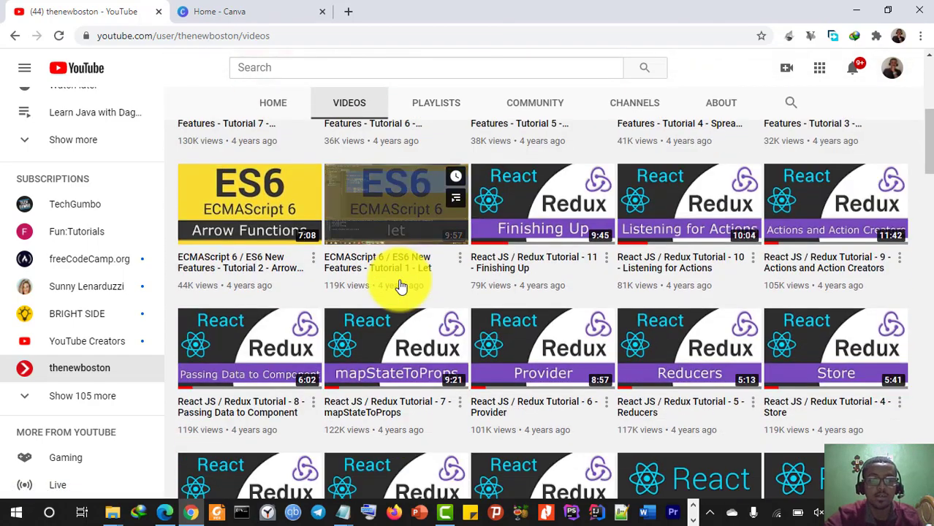
pyautogui.scroll(3, 400, 285)
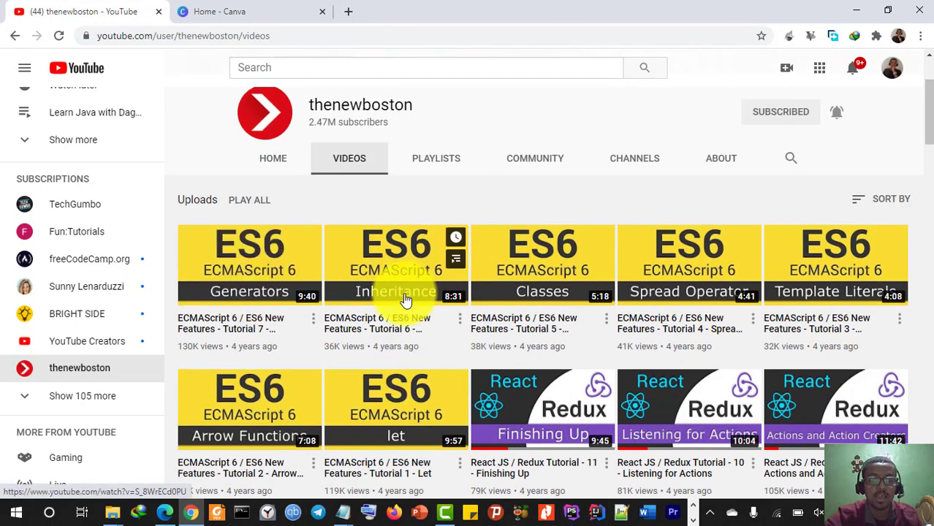
pyautogui.scroll(-2, 511, 285)
pyautogui.scroll(-6, 518, 344)
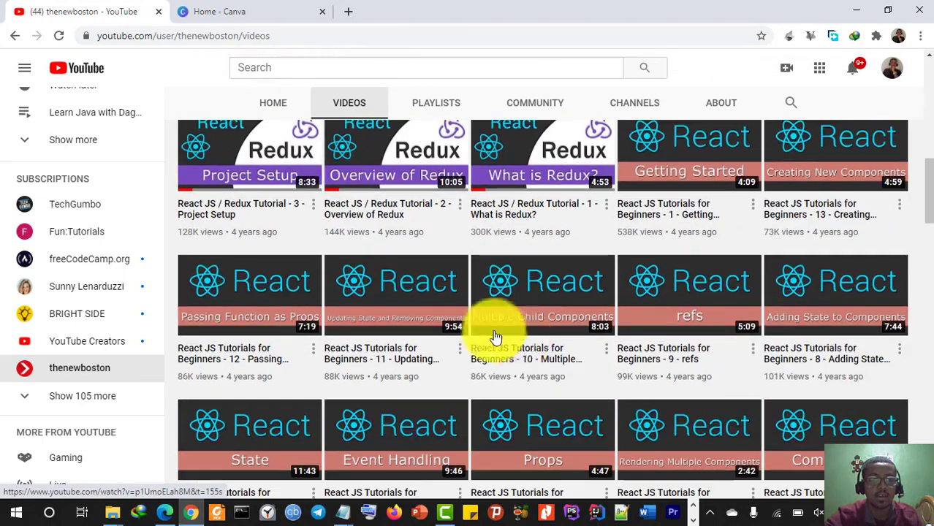
pyautogui.scroll(-6, 438, 284)
pyautogui.scroll(1, 439, 285)
pyautogui.scroll(-3, 439, 285)
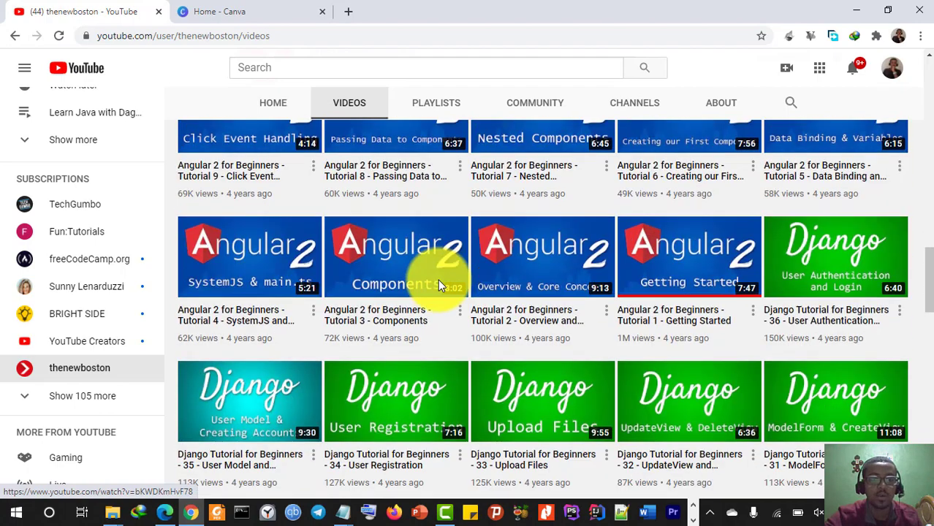
pyautogui.scroll(10, 438, 285)
pyautogui.scroll(6, 438, 285)
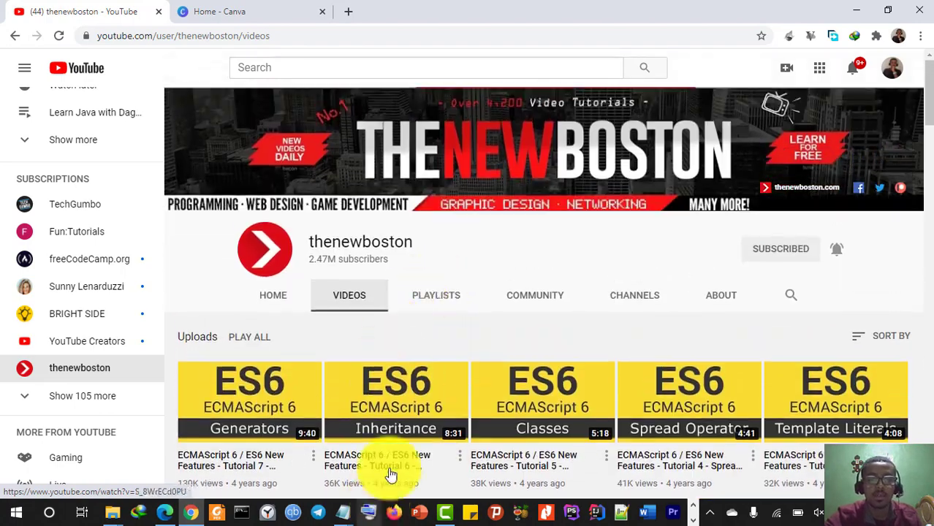
pyautogui.scroll(-3, 388, 472)
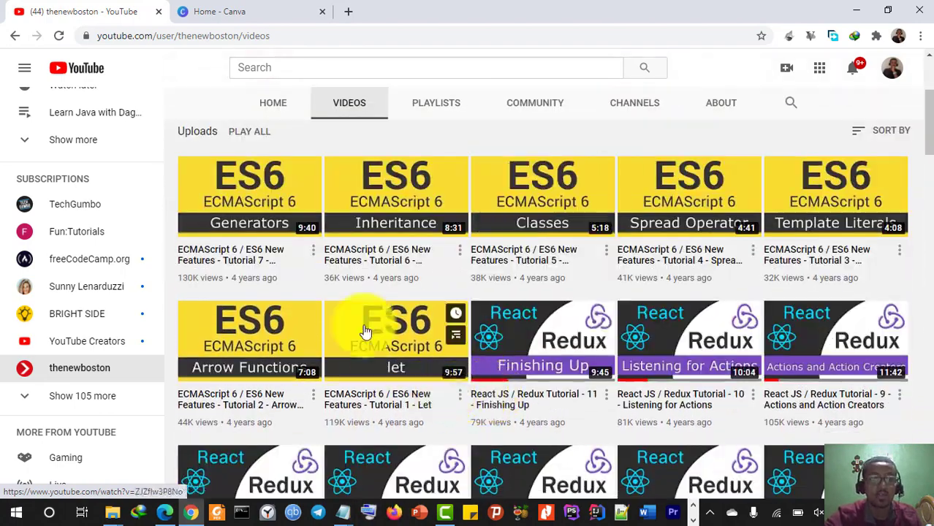
# - Switch to Canva and create a new blank design with custom dimensions of 1920 × 1080 px
pyautogui.click(223, 12)
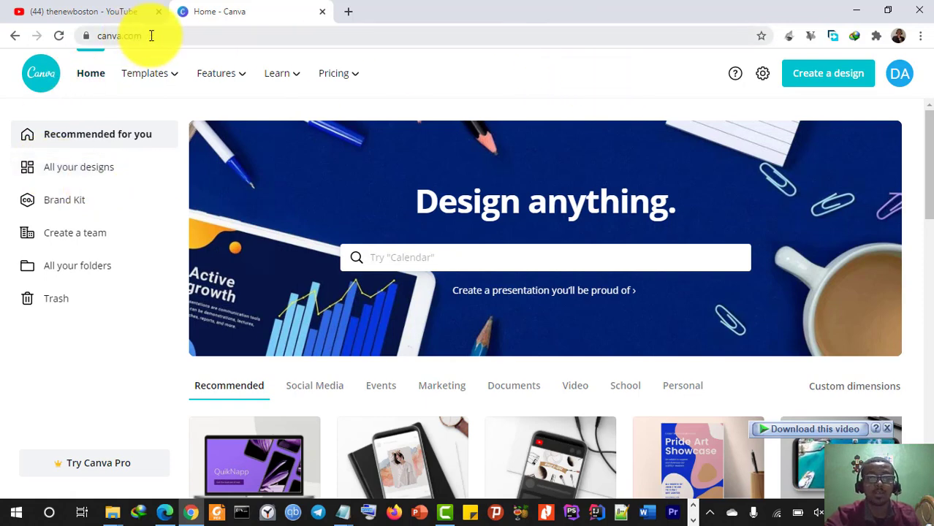
pyautogui.click(829, 78)
pyautogui.click(722, 144)
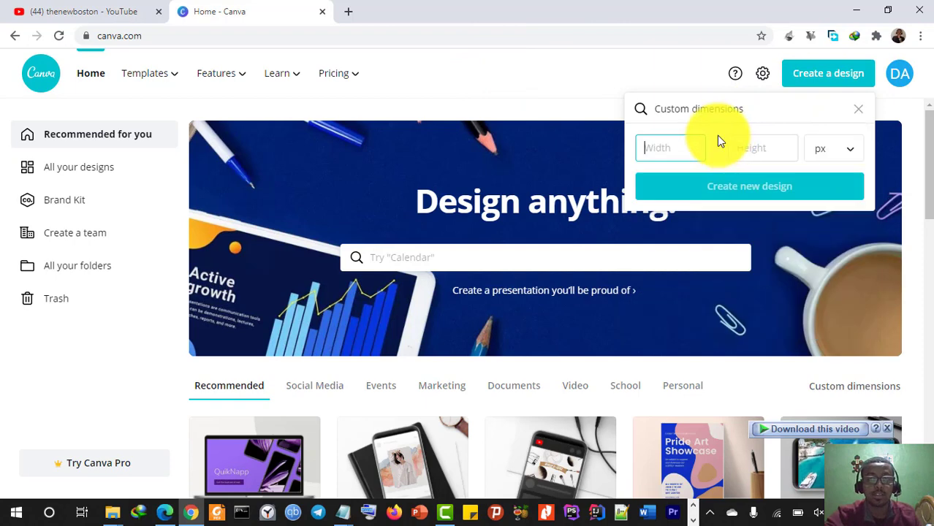
pyautogui.write('1')
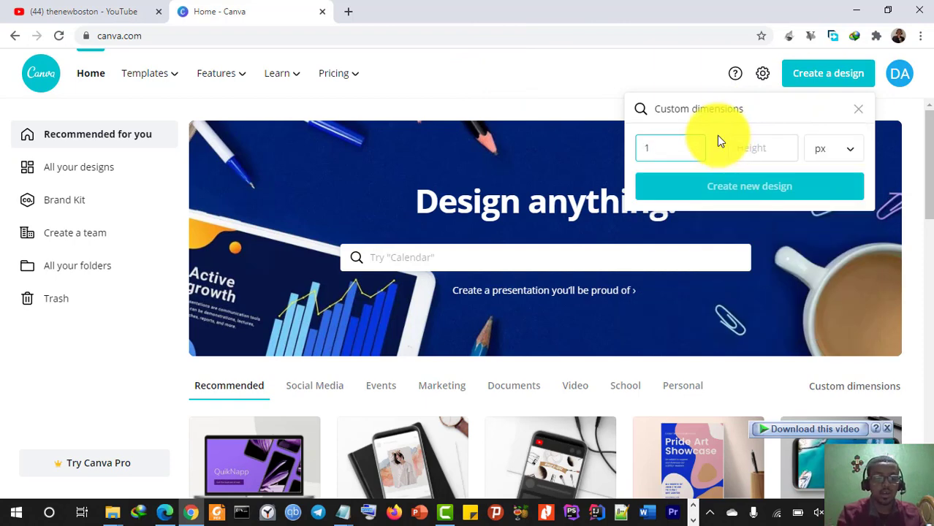
pyautogui.write('920')
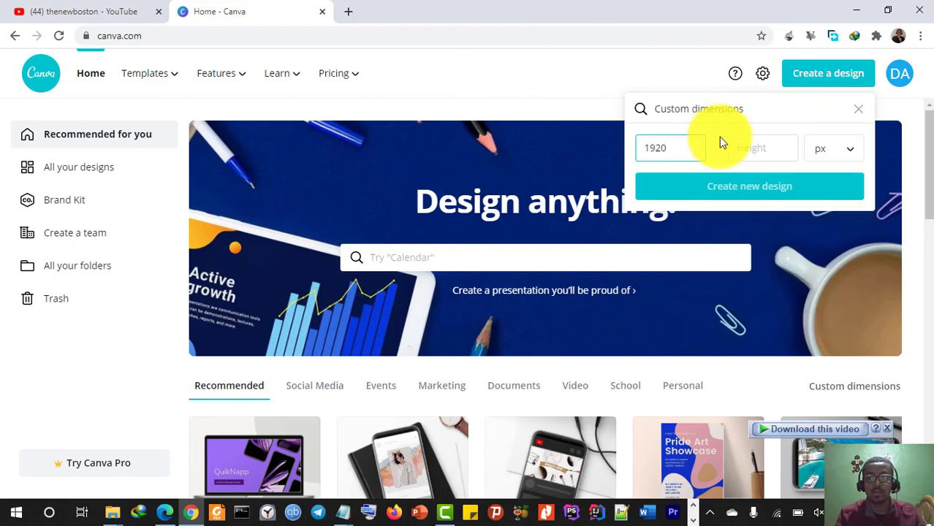
pyautogui.click(755, 150)
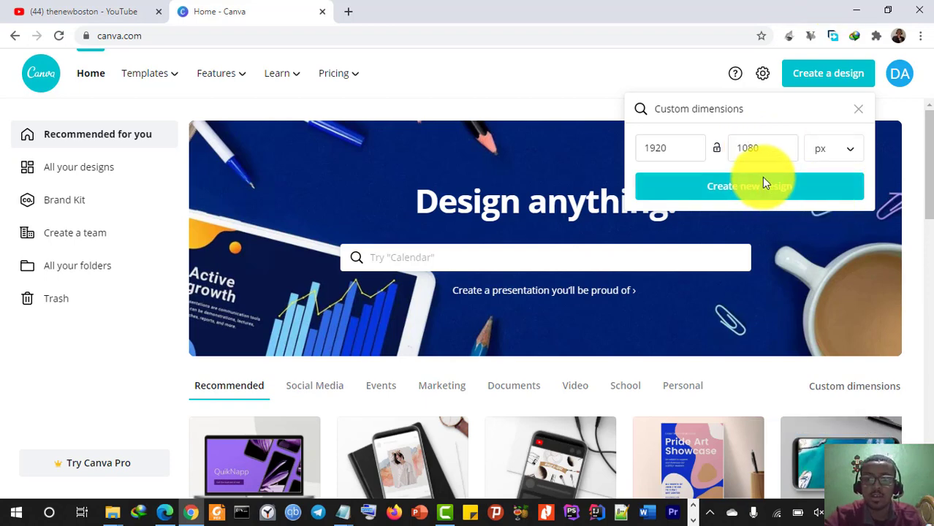
pyautogui.click(764, 179)
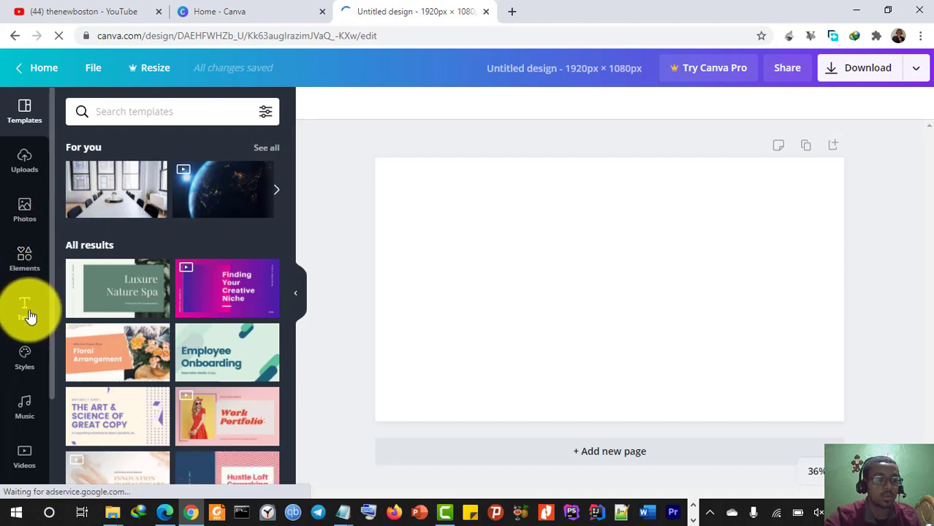
pyautogui.scroll(-3, 30, 317)
pyautogui.scroll(3, 32, 323)
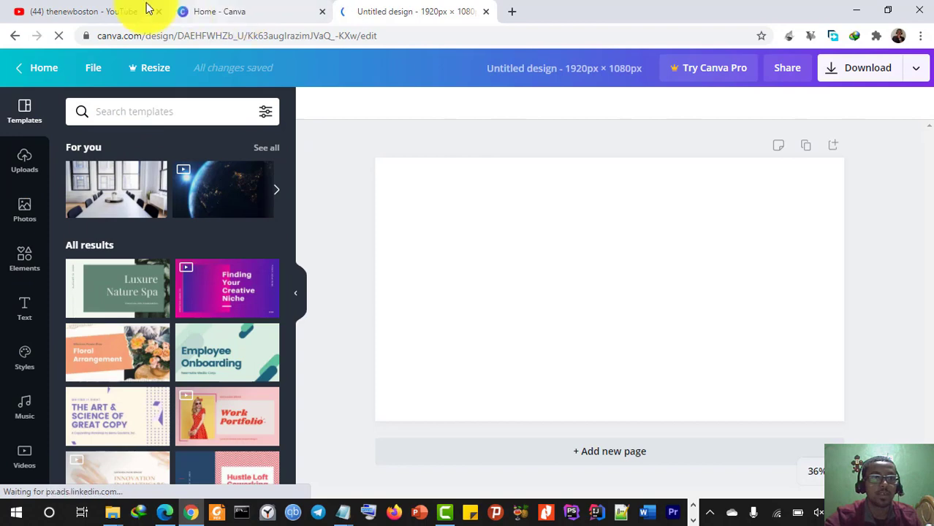
# - Open YouTube in a new browser tab and view the Learn HTML playlist's videos
pyautogui.click(516, 13)
pyautogui.click(548, 358)
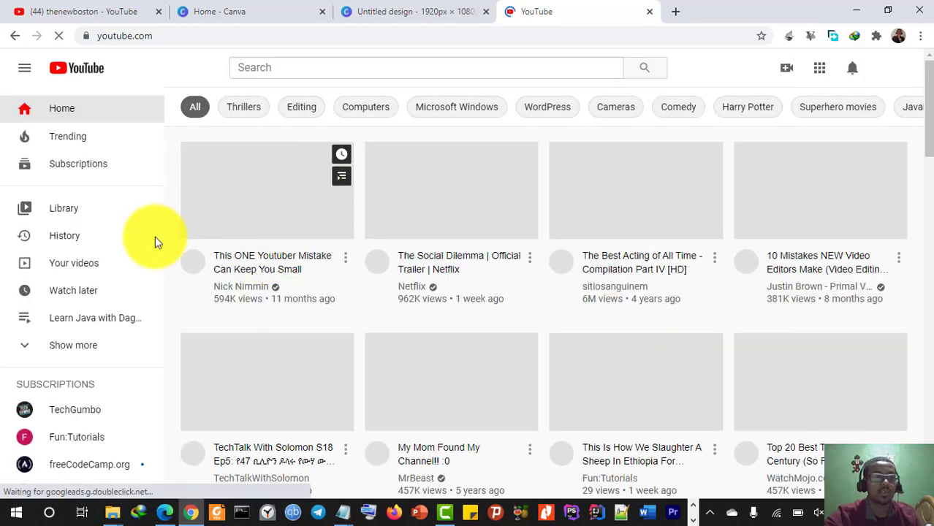
pyautogui.click(28, 345)
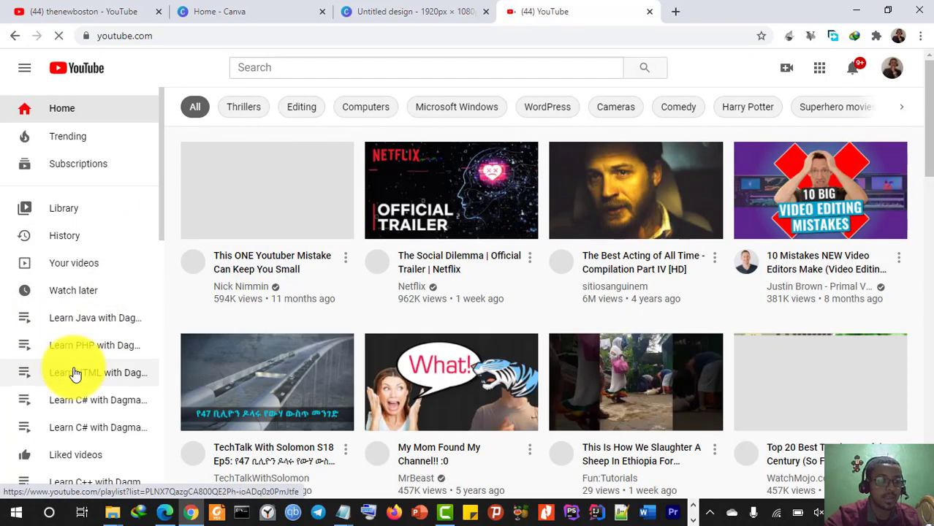
pyautogui.click(84, 376)
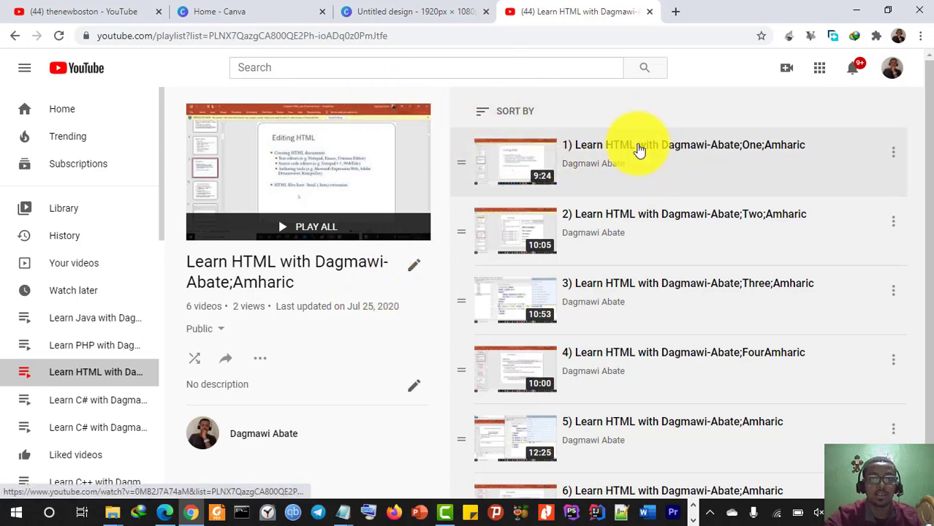
pyautogui.click(409, 10)
# - Search Google Images for "html icon code" in a new browser tab and look through the resulting icons
pyautogui.click(679, 12)
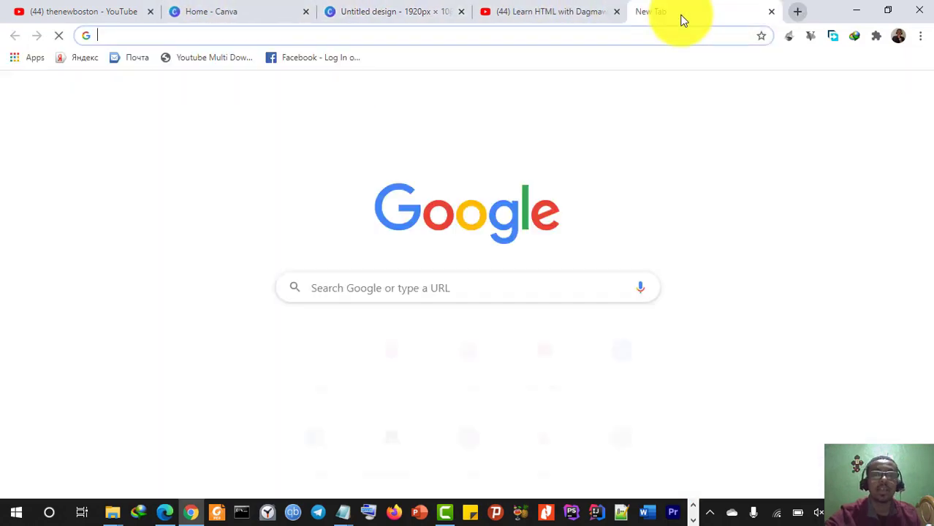
pyautogui.write('html icon code')
pyautogui.press('Return')
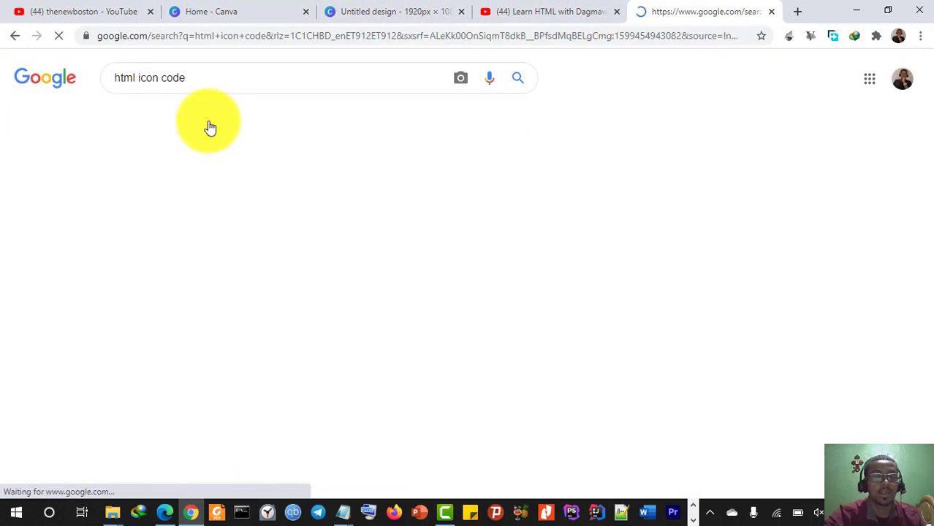
pyautogui.scroll(-2, 212, 300)
pyautogui.scroll(-5, 217, 303)
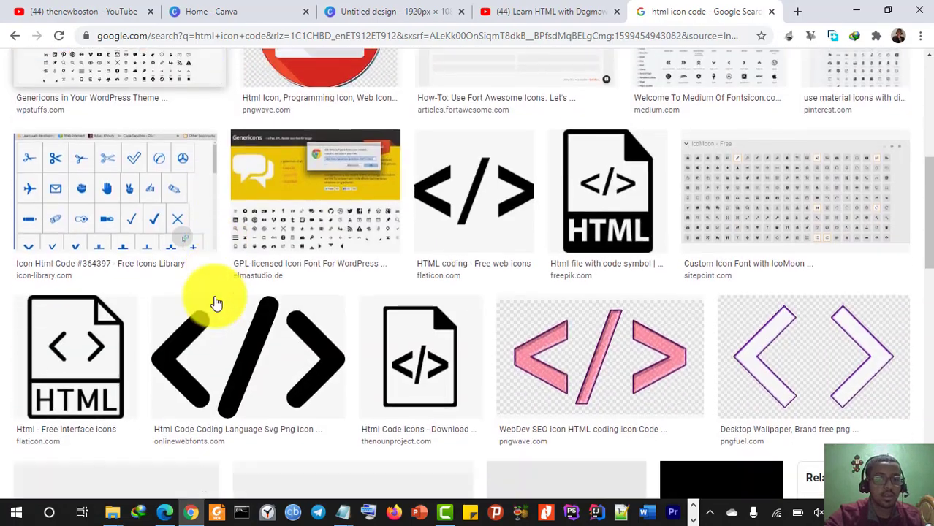
pyautogui.scroll(-6, 216, 302)
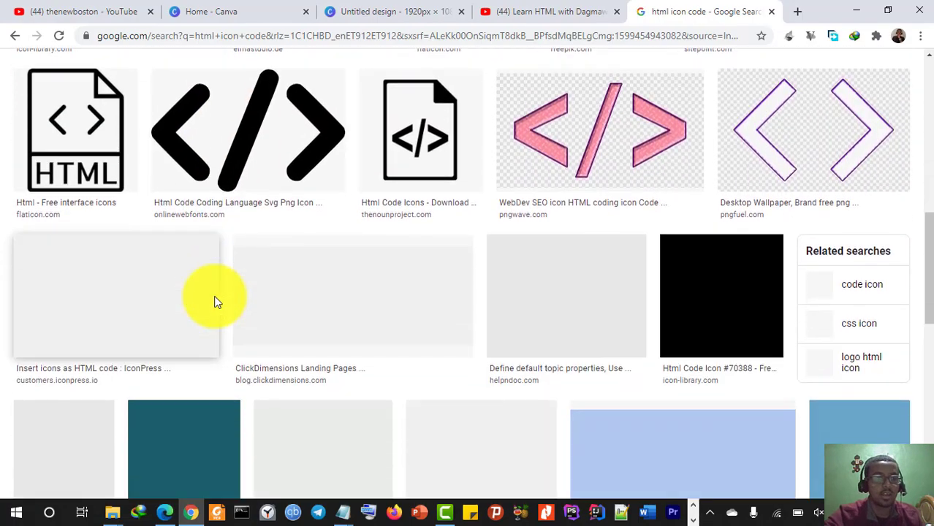
pyautogui.scroll(12, 216, 303)
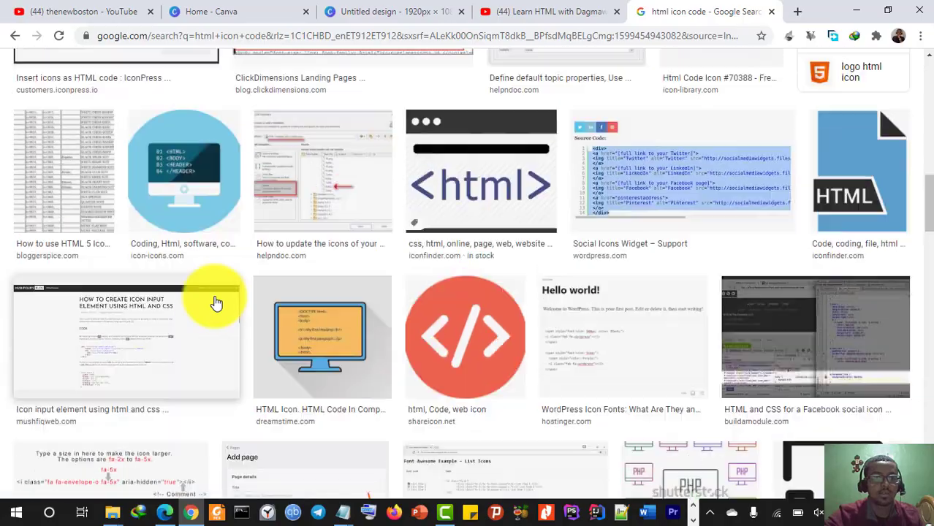
pyautogui.scroll(-3, 216, 303)
pyautogui.scroll(-10, 216, 302)
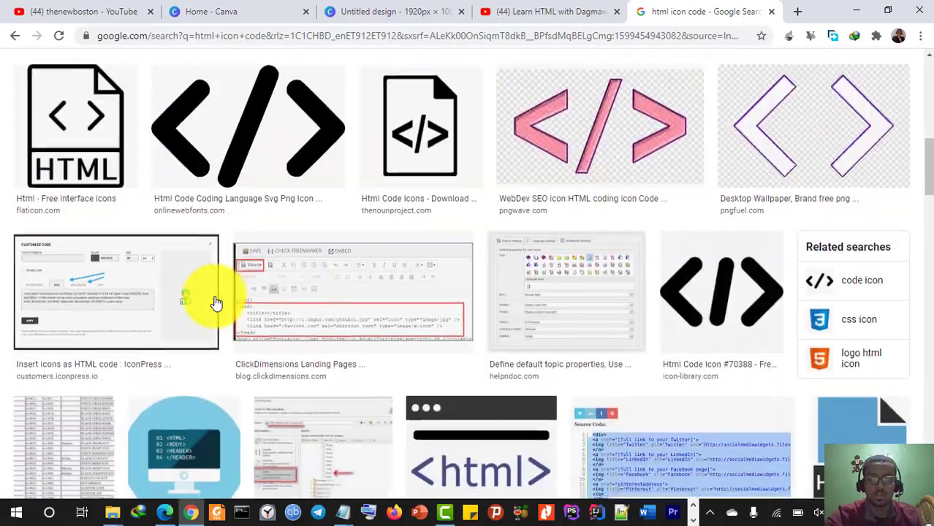
pyautogui.scroll(14, 212, 302)
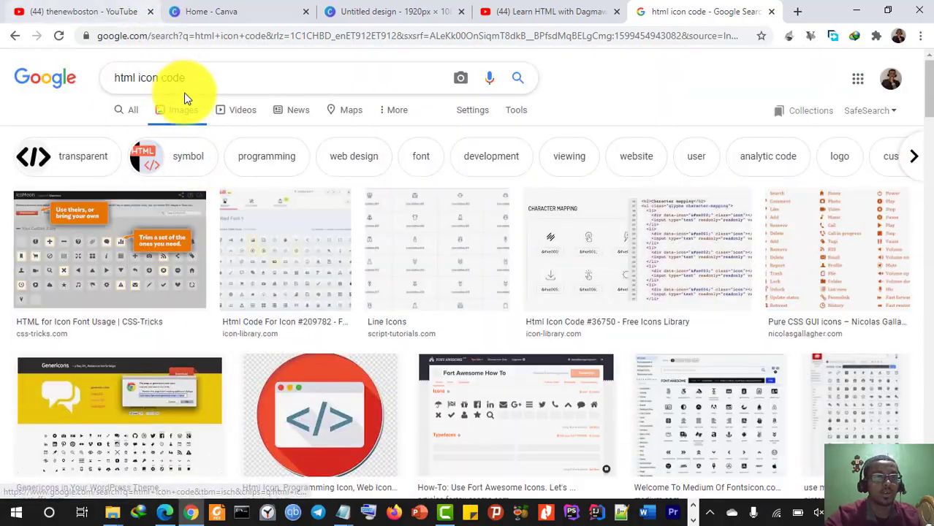
# - Change the image search to "html logo" and look over the resulting logos
pyautogui.moveTo(191, 79); pyautogui.dragTo(146, 79)
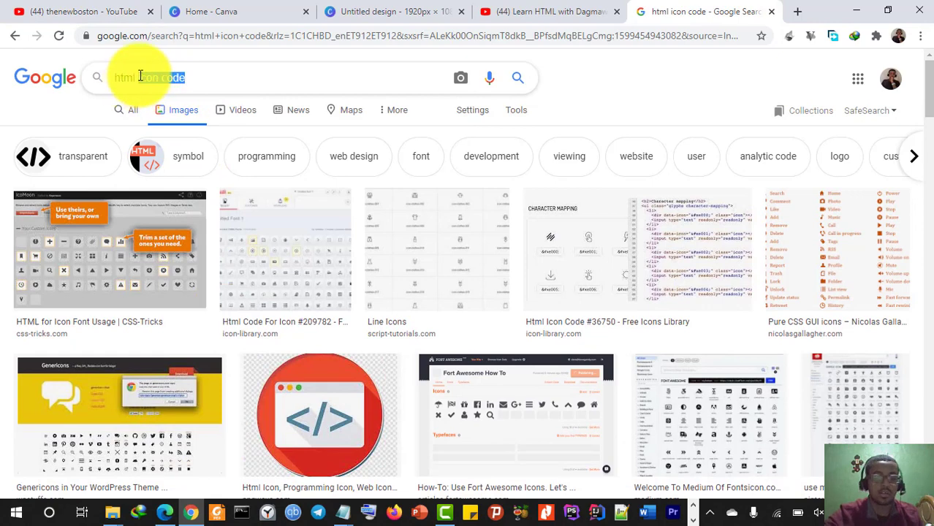
pyautogui.write('logo')
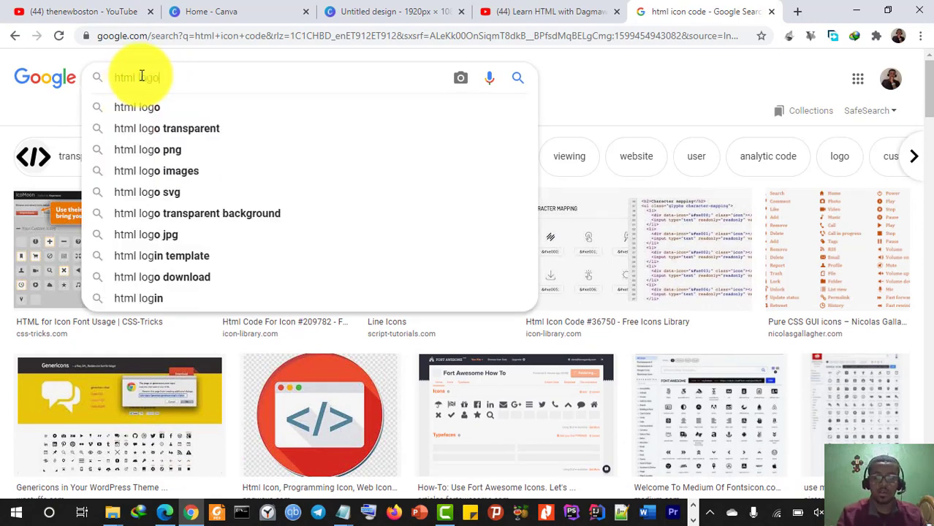
pyautogui.press('Return')
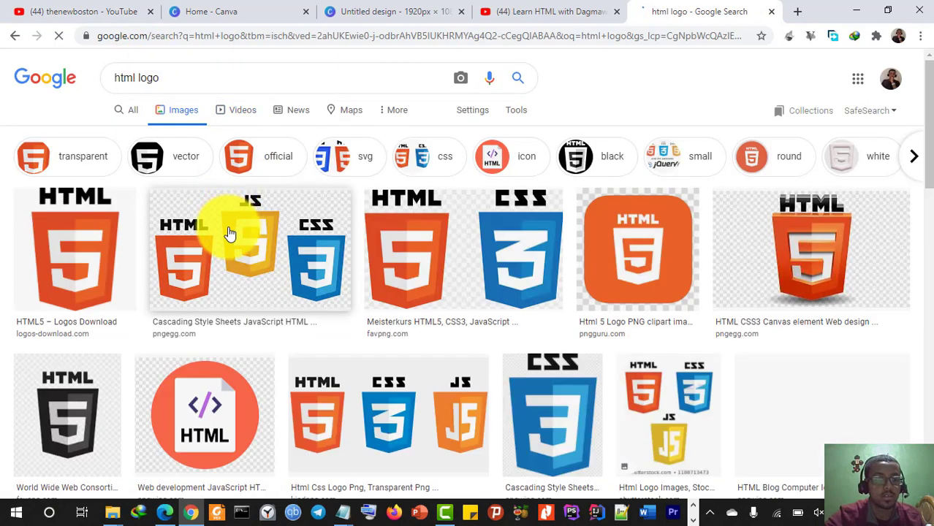
pyautogui.scroll(-2, 229, 219)
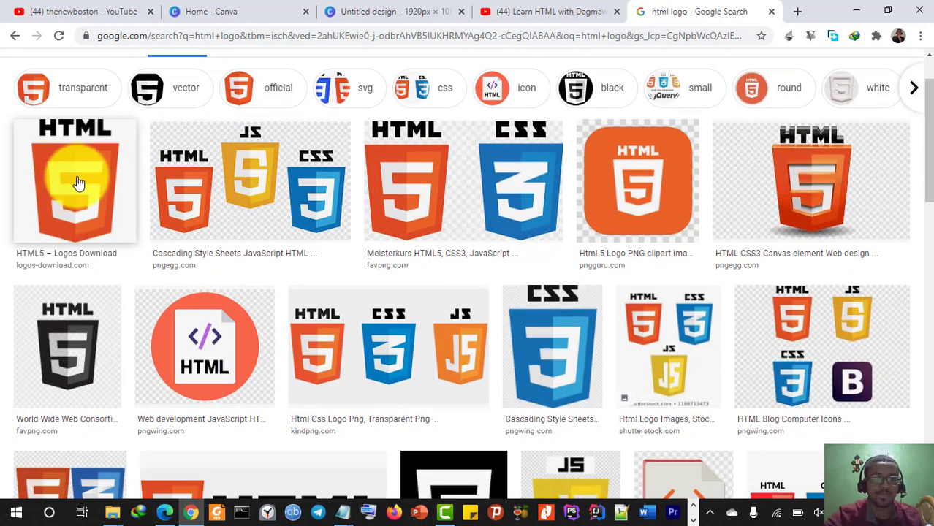
pyautogui.click(652, 186)
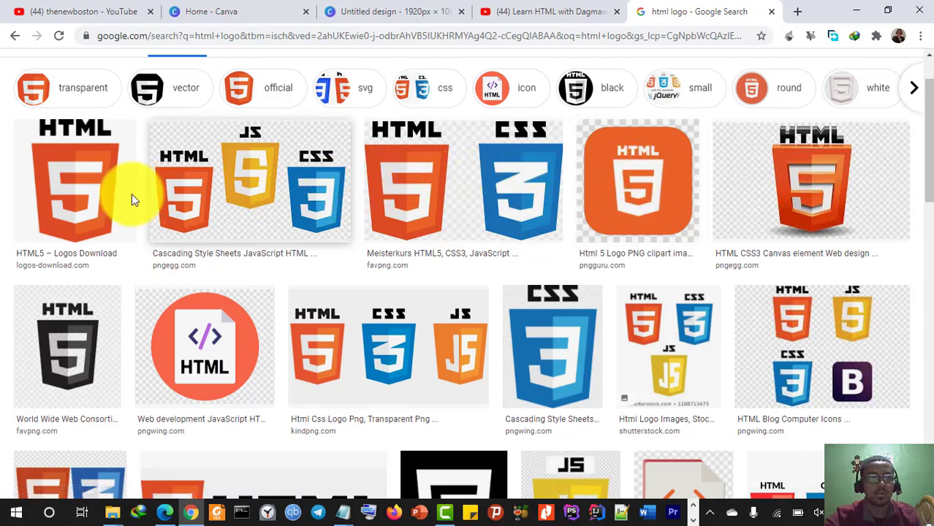
# - Preview the HTML5 logo from logos-download.com and the related red HTML logo from subpng.com, then examine further related images
pyautogui.click(81, 172)
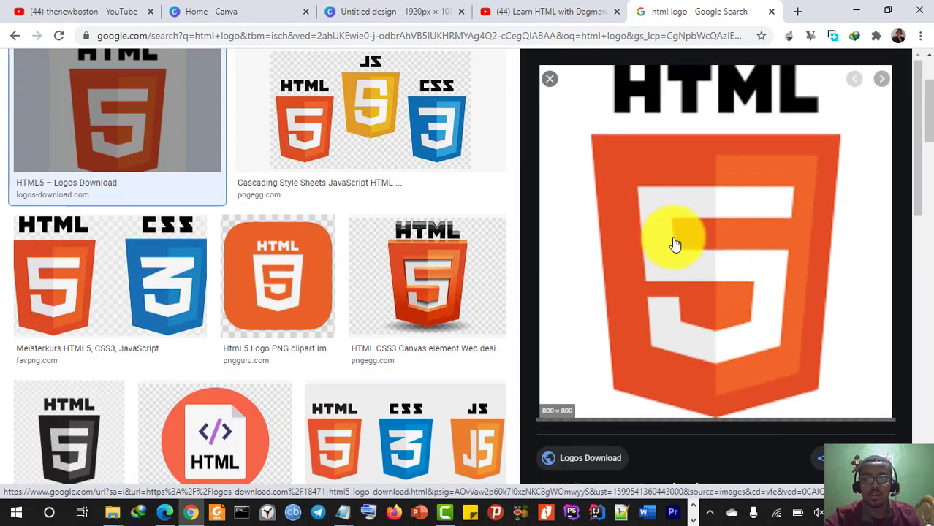
pyautogui.scroll(2, 673, 241)
pyautogui.scroll(-8, 675, 244)
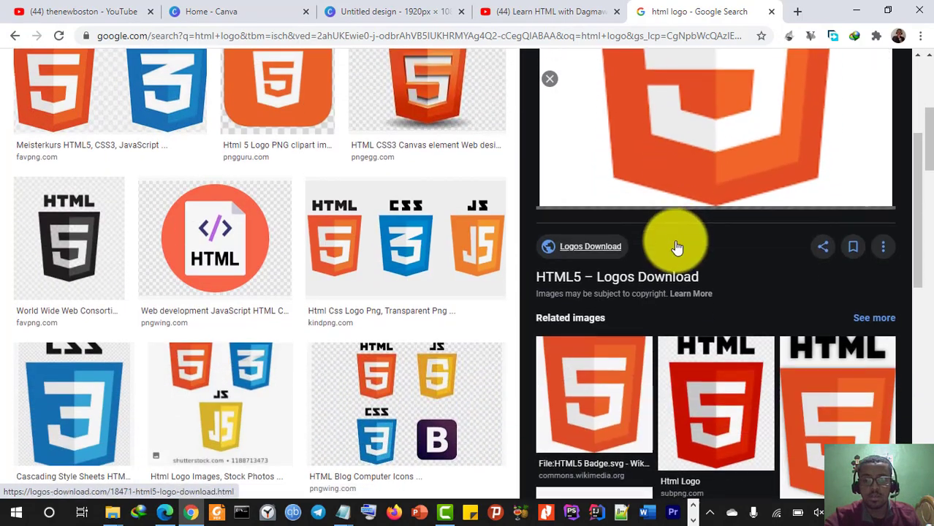
pyautogui.scroll(-2, 676, 248)
pyautogui.click(662, 277)
pyautogui.scroll(3, 705, 277)
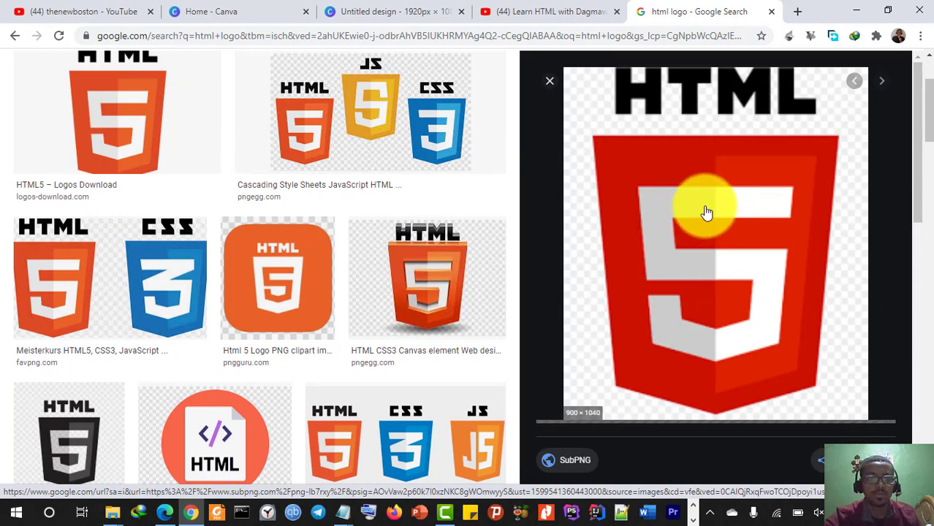
pyautogui.scroll(-10, 674, 250)
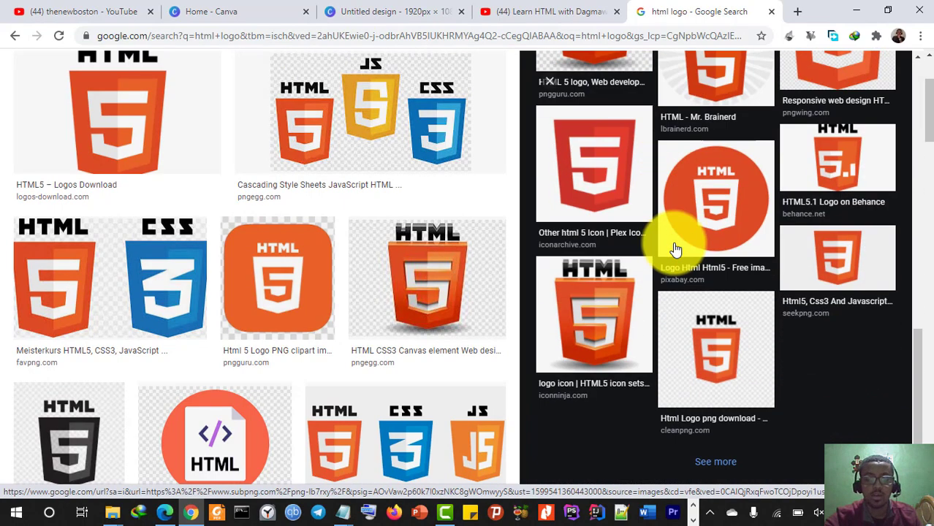
pyautogui.scroll(2, 216, 245)
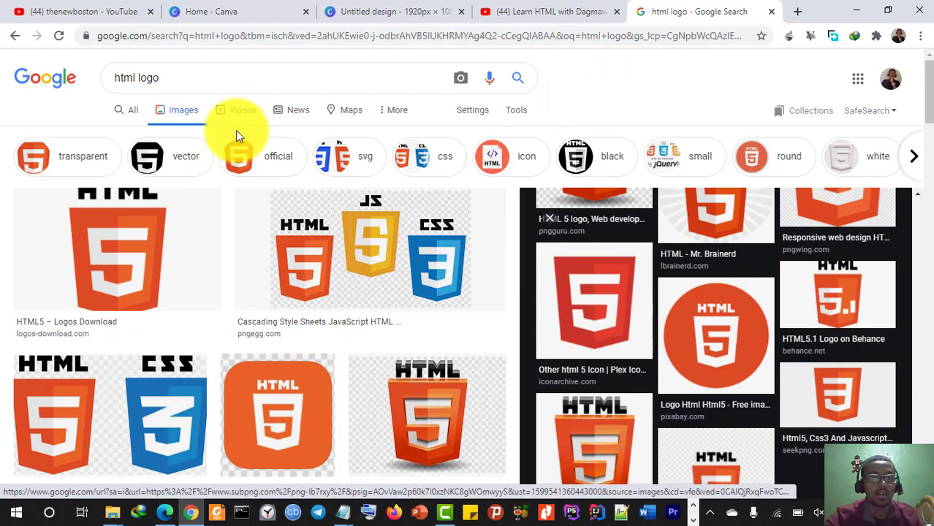
# - Look through the HTML logo results and preview the white-on-black HTML5 logo from flaticon.com
pyautogui.scroll(-10, 480, 250)
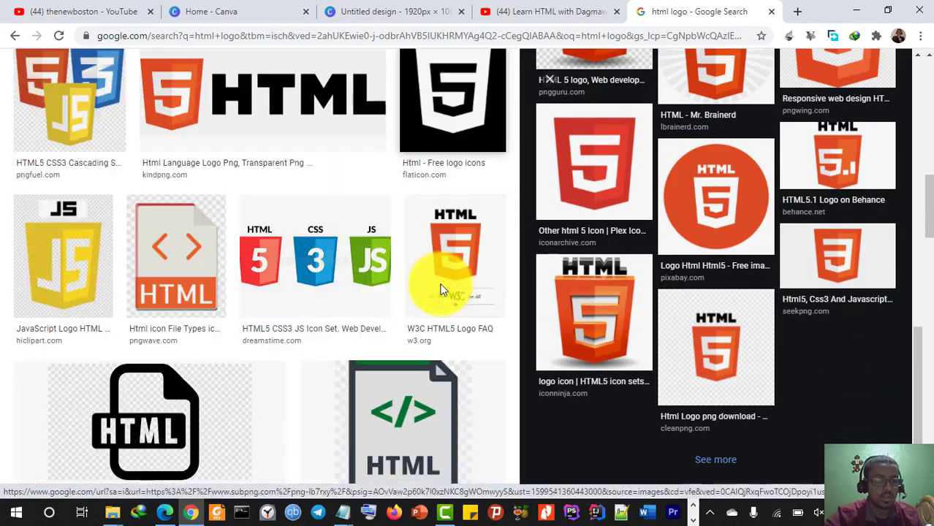
pyautogui.scroll(4, 441, 290)
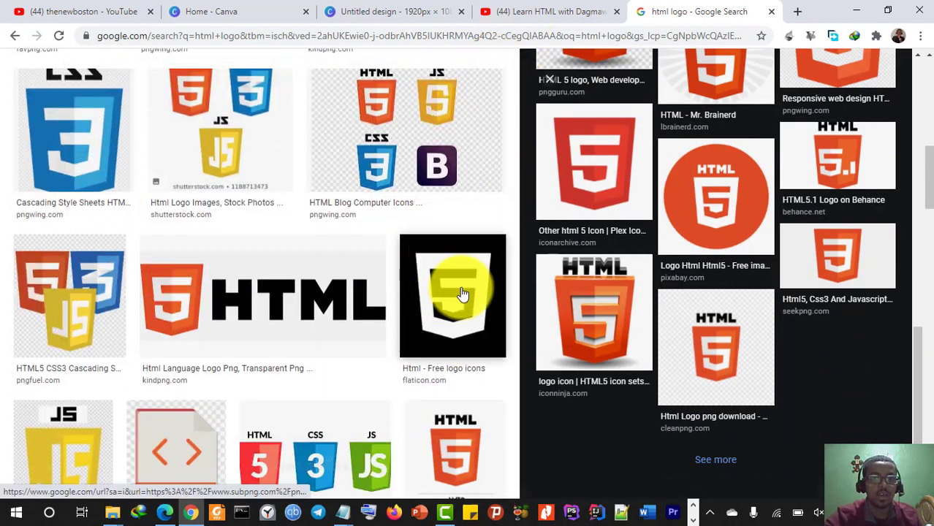
pyautogui.click(476, 293)
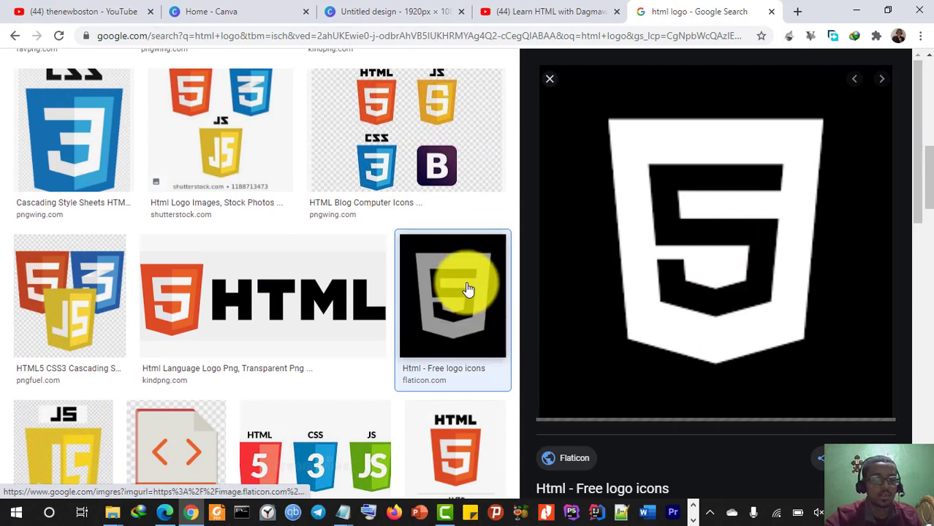
pyautogui.scroll(-1, 468, 292)
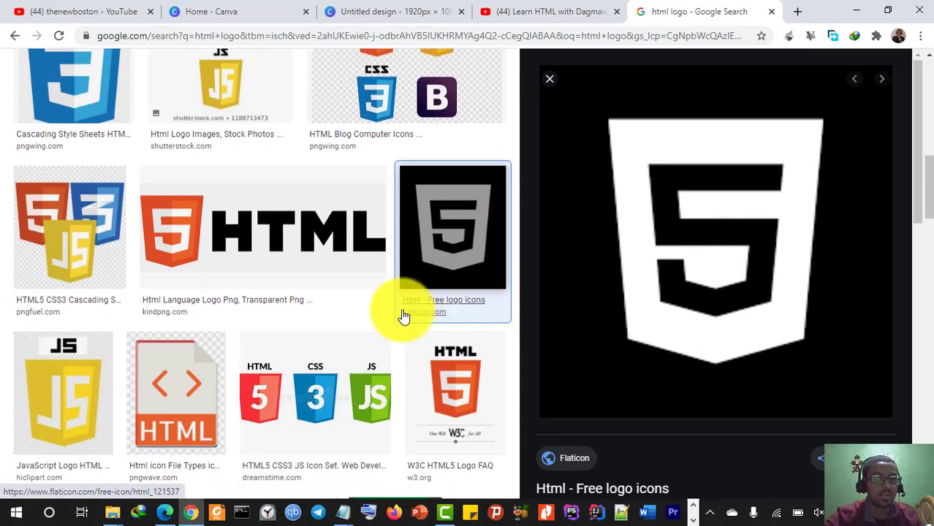
# - Save the previewed HTML5 logo to the Desktop as a PNG image named Html
pyautogui.rightClick(786, 182)
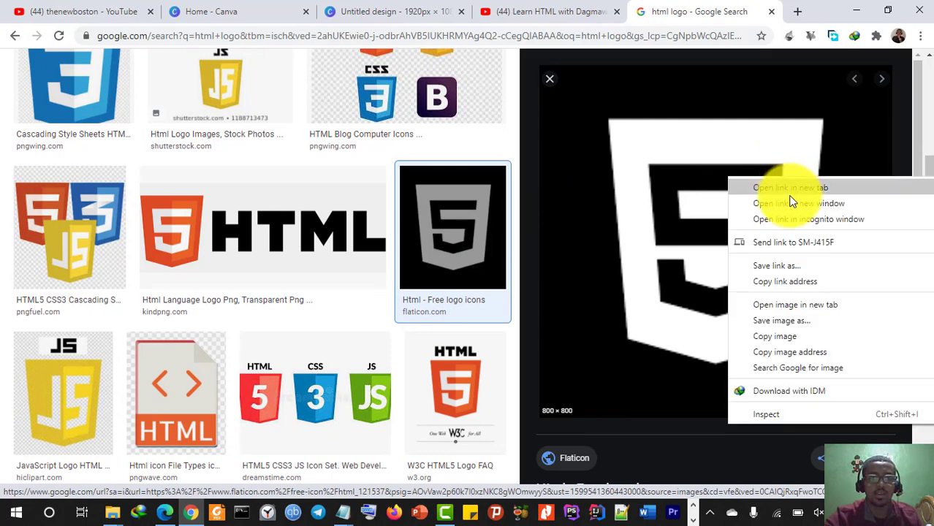
pyautogui.click(791, 334)
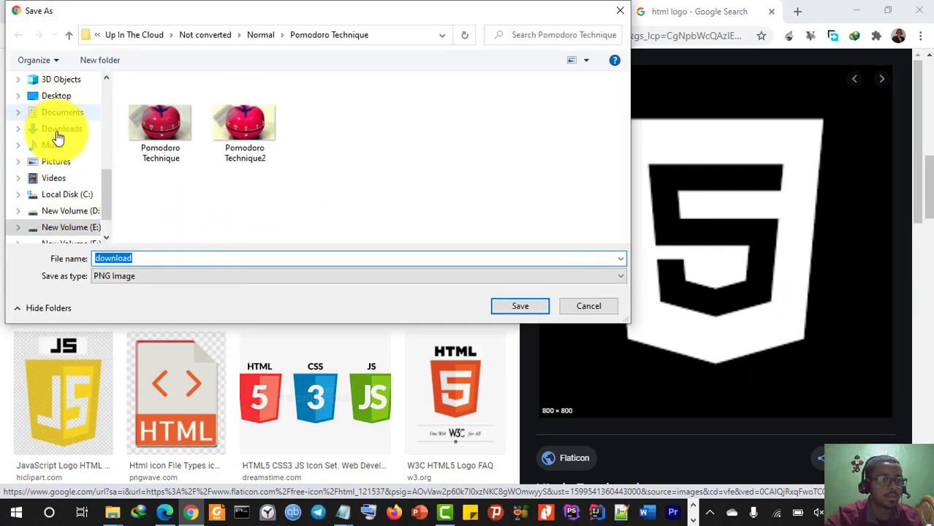
pyautogui.click(59, 97)
pyautogui.click(135, 258)
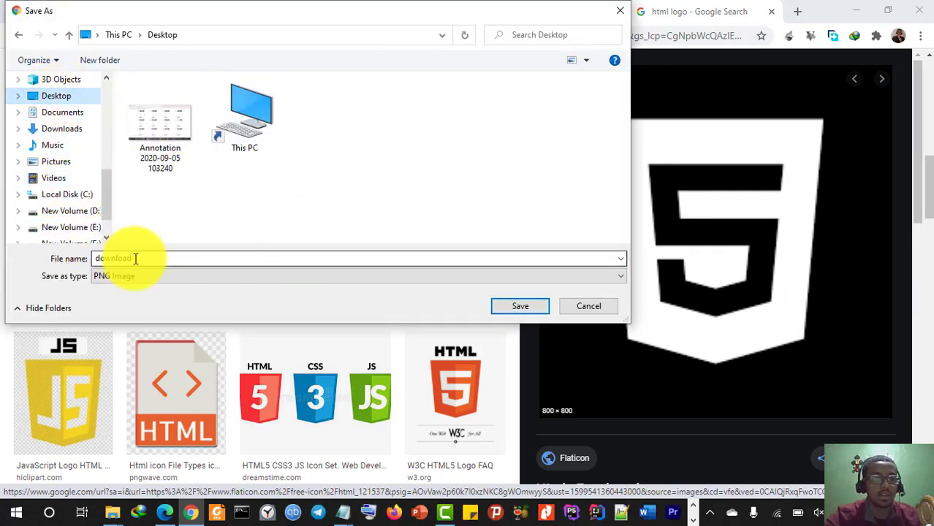
pyautogui.write('Html')
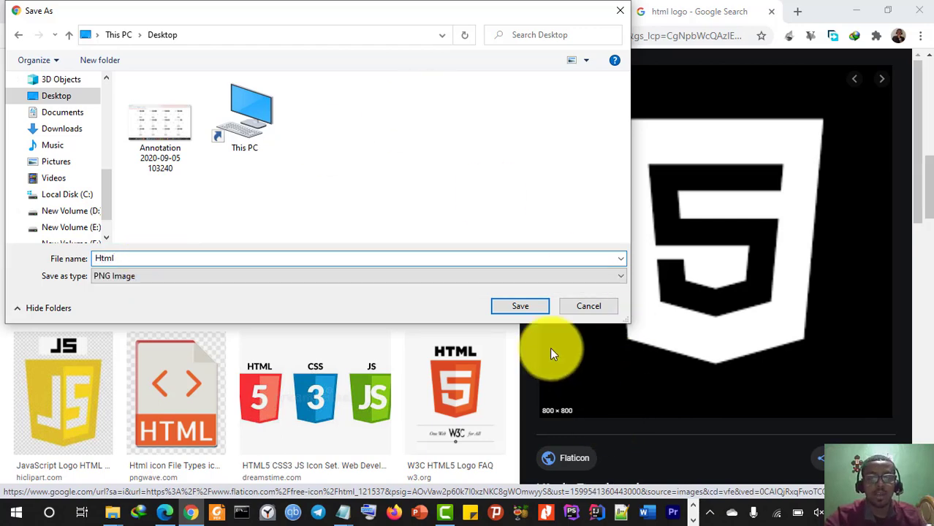
pyautogui.click(520, 305)
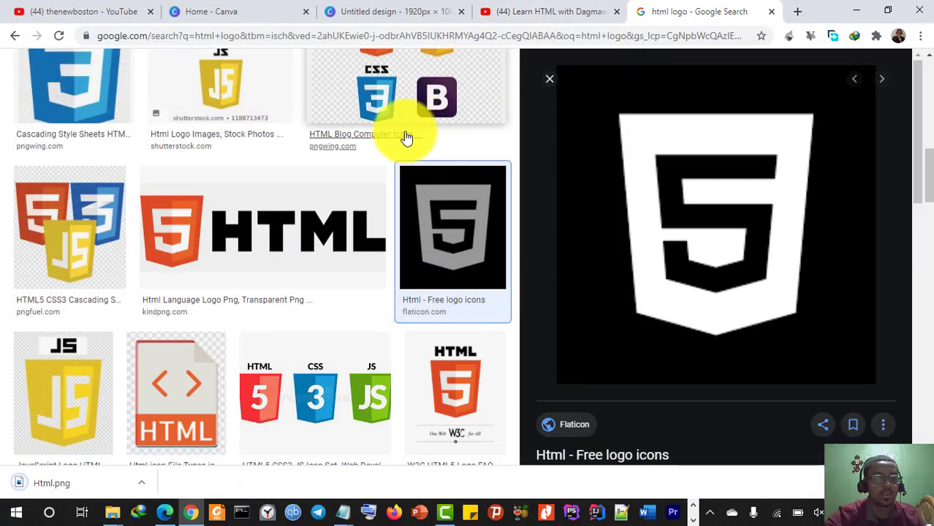
# - Switch to the Canva design and upload the Html image from the Desktop
pyautogui.click(366, 13)
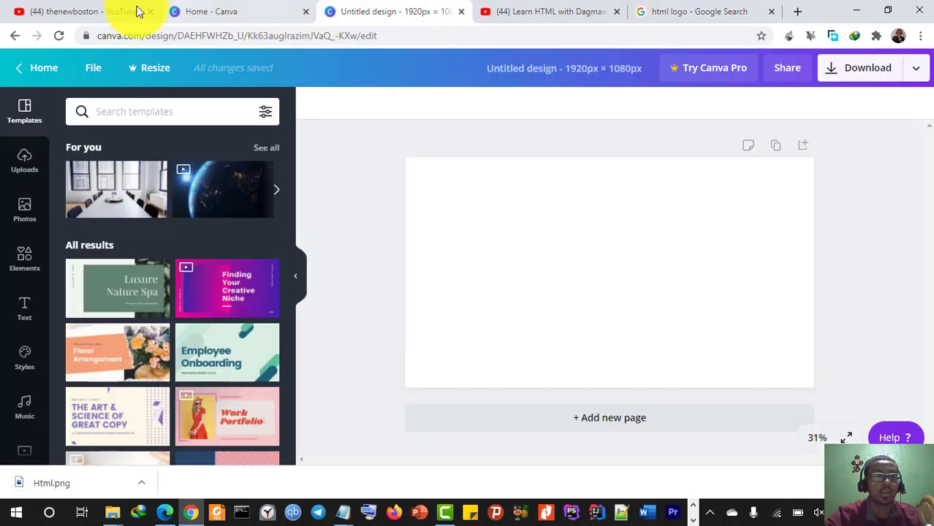
pyautogui.click(22, 162)
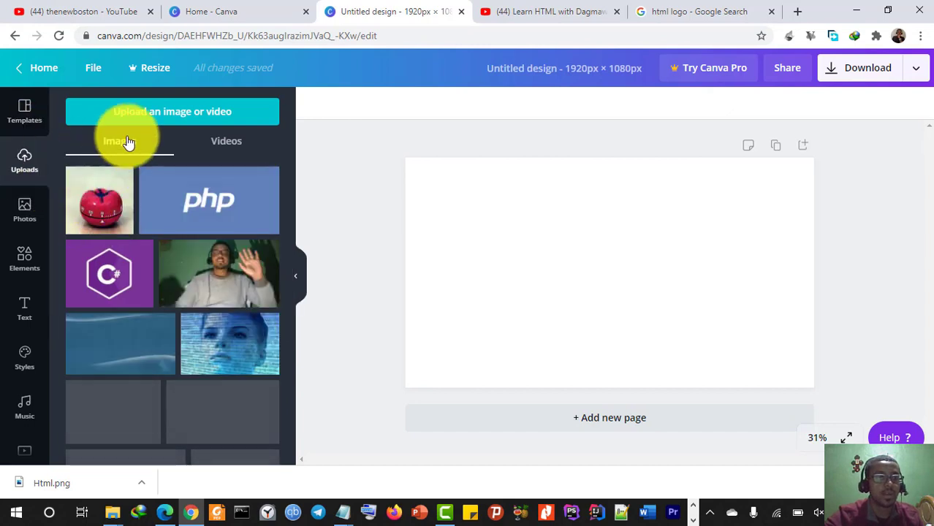
pyautogui.click(186, 120)
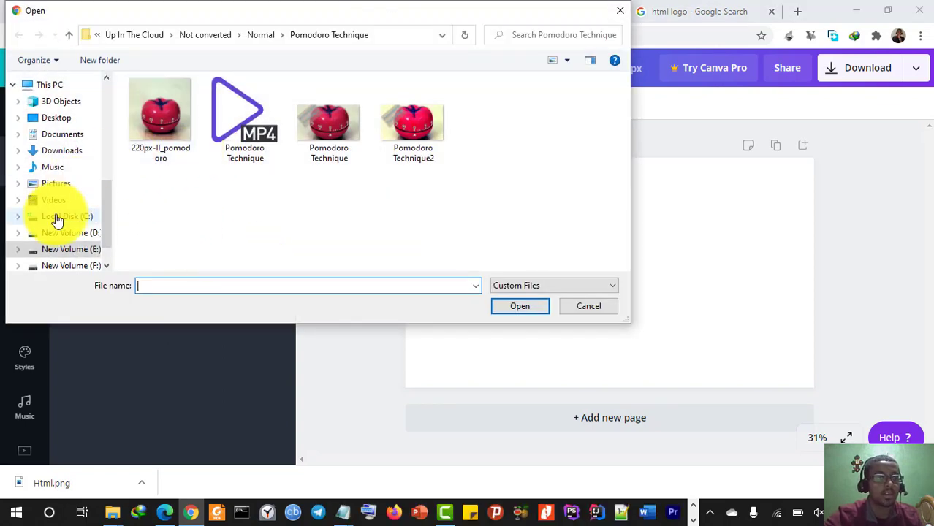
pyautogui.click(56, 118)
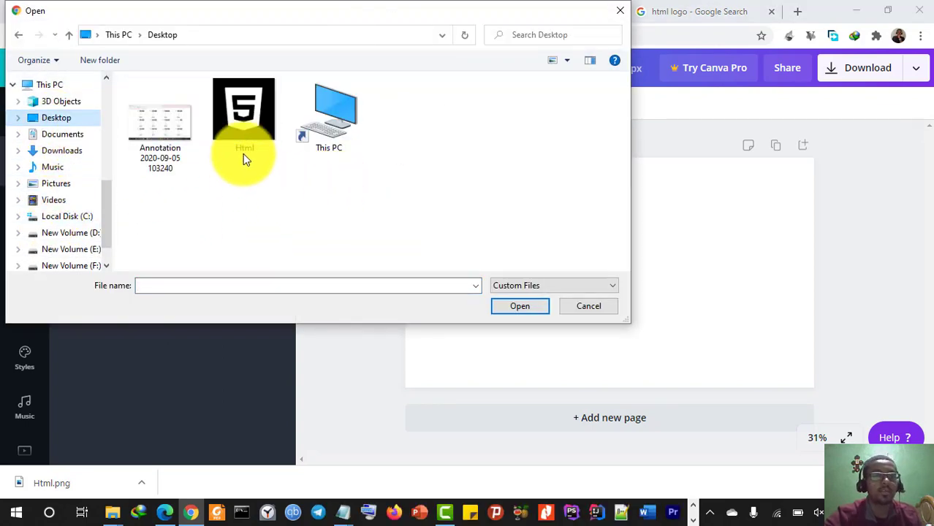
pyautogui.click(499, 311)
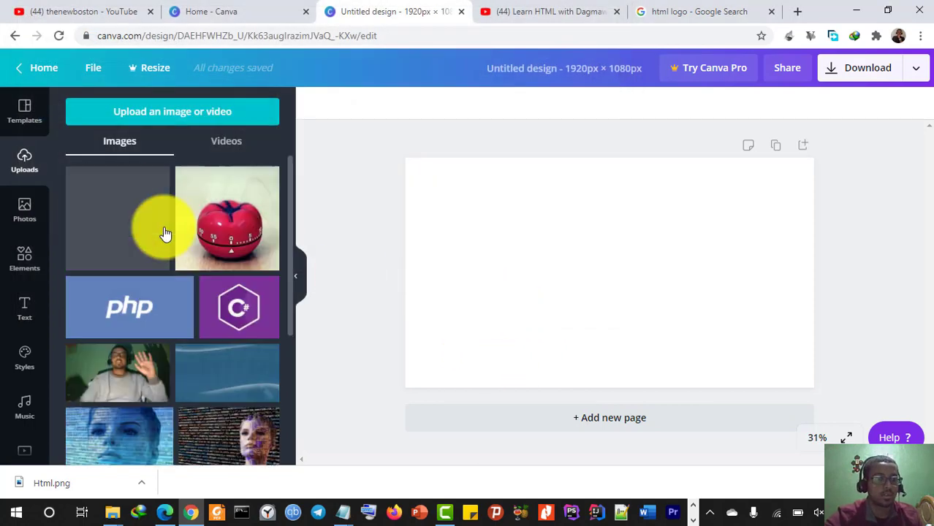
pyautogui.moveTo(98, 232)
pyautogui.mouseDown()
pyautogui.moveTo(457, 234)
pyautogui.moveTo(92, 224)
pyautogui.mouseUp()
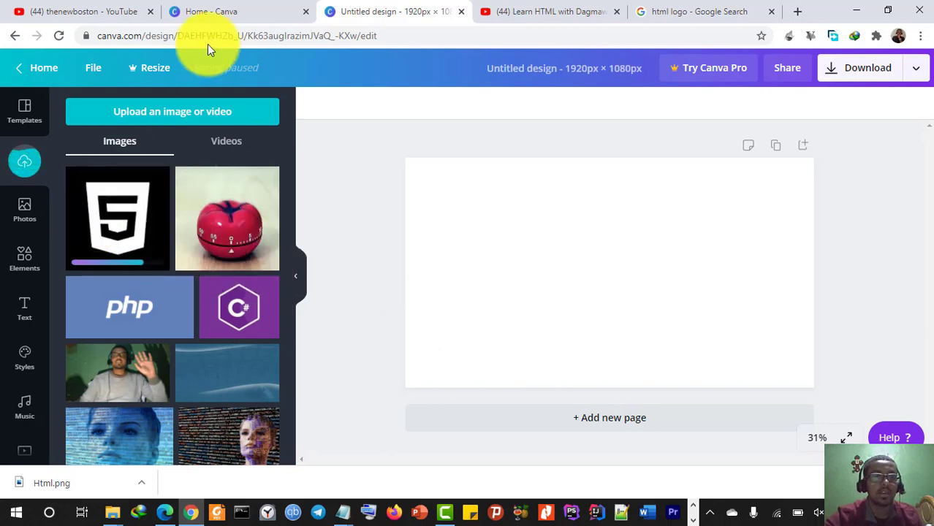
# - Set the blank page's background color to black
pyautogui.click(509, 261)
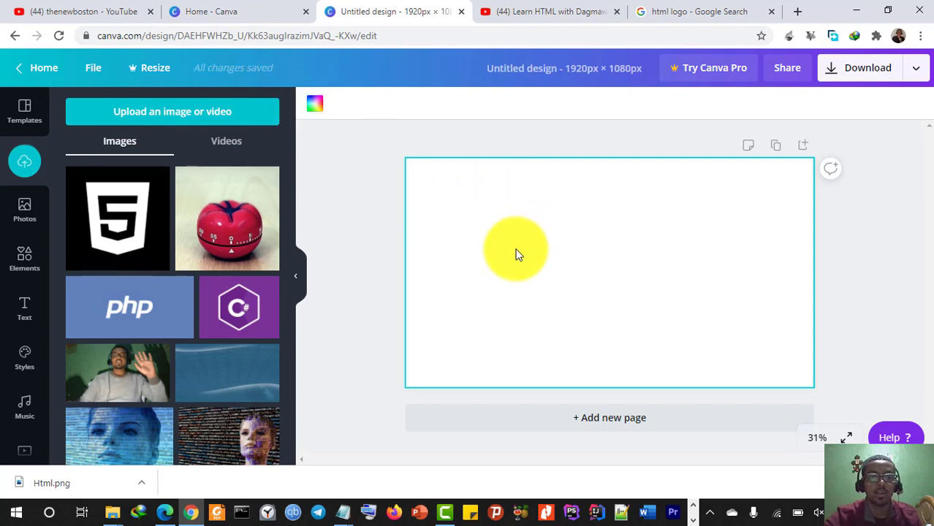
pyautogui.click(316, 104)
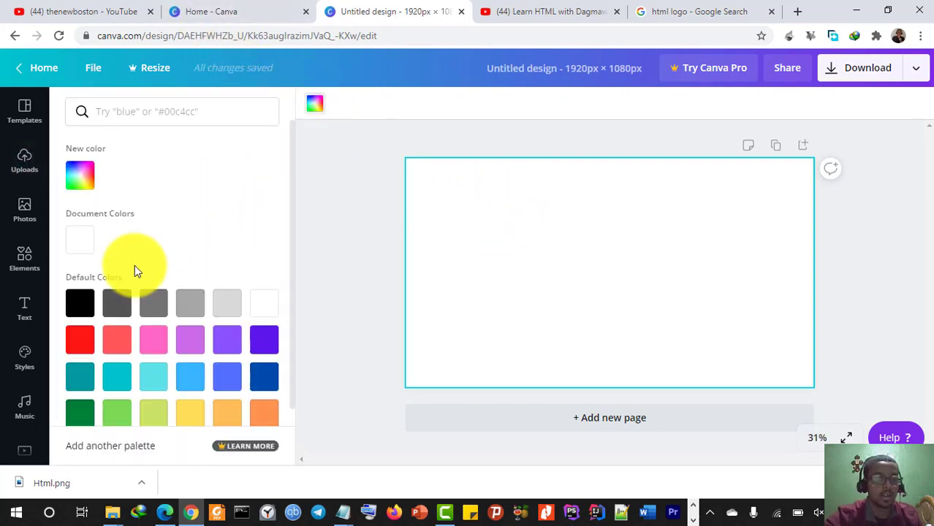
pyautogui.click(88, 318)
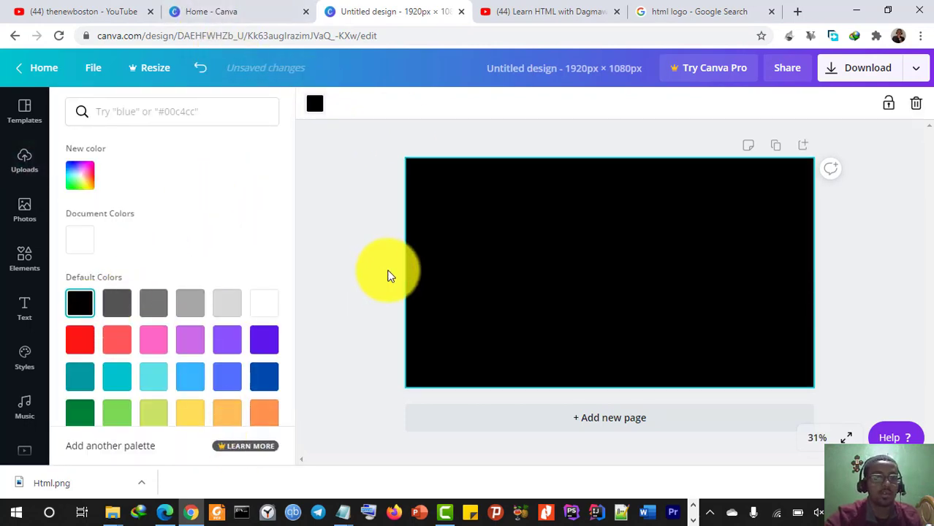
# - Place the uploaded white HTML5 logo in the upper-left corner of the black page
pyautogui.click(24, 159)
pyautogui.moveTo(115, 202); pyautogui.dragTo(460, 218)
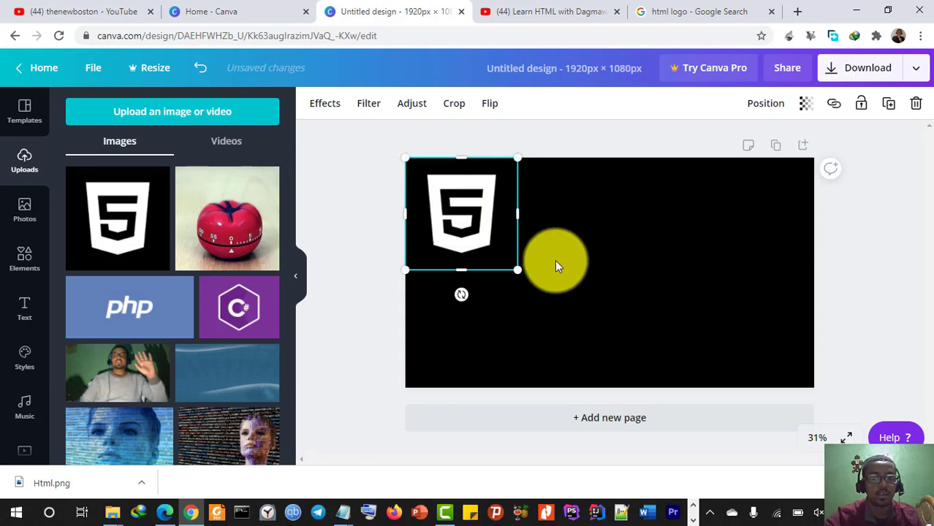
pyautogui.click(563, 258)
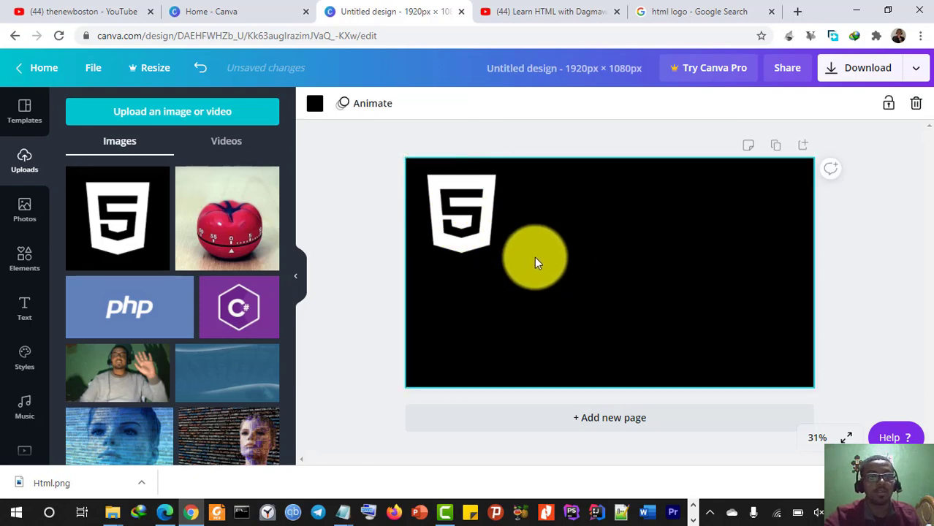
# - Put the thenewboston browser tab beside the Learn HTML playlist tab and examine the channel's video thumbnails as a layout reference
pyautogui.click(556, 14)
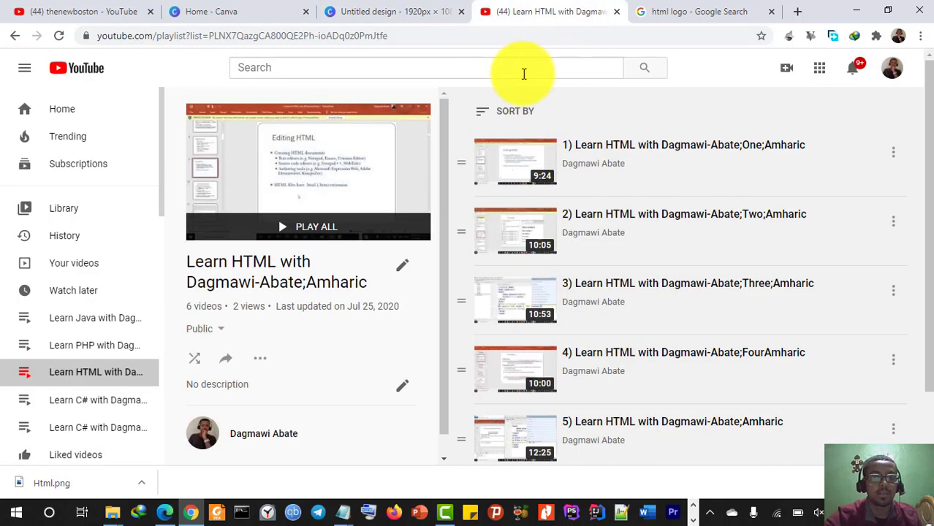
pyautogui.moveTo(62, 10); pyautogui.dragTo(388, 10)
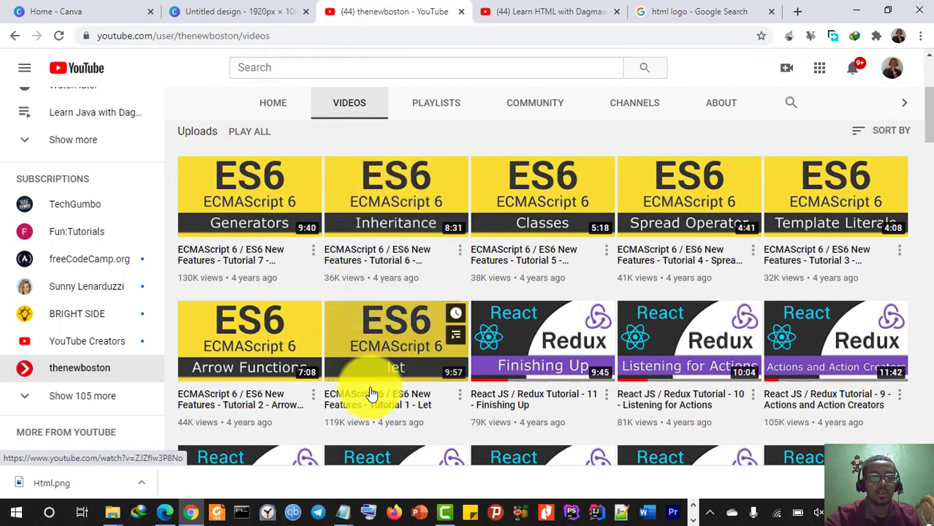
pyautogui.scroll(-10, 372, 383)
pyautogui.scroll(-3, 372, 382)
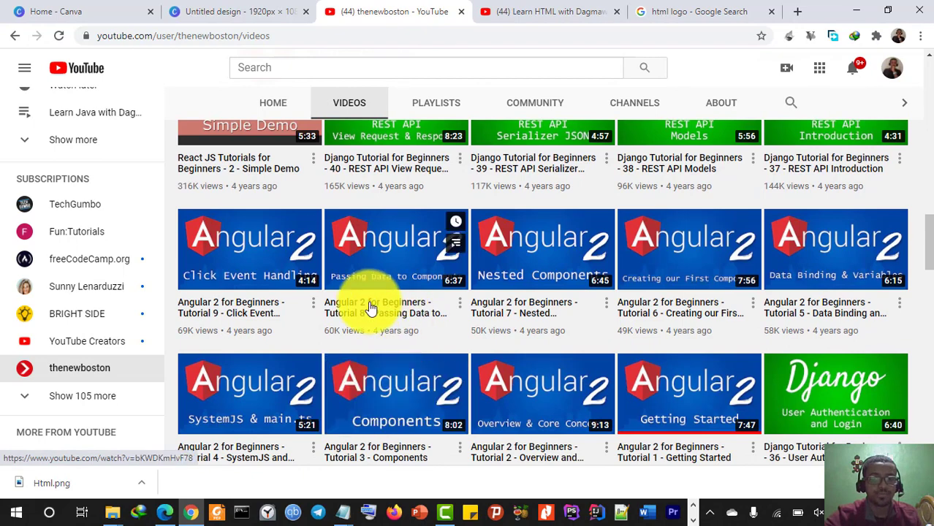
pyautogui.scroll(-4, 377, 351)
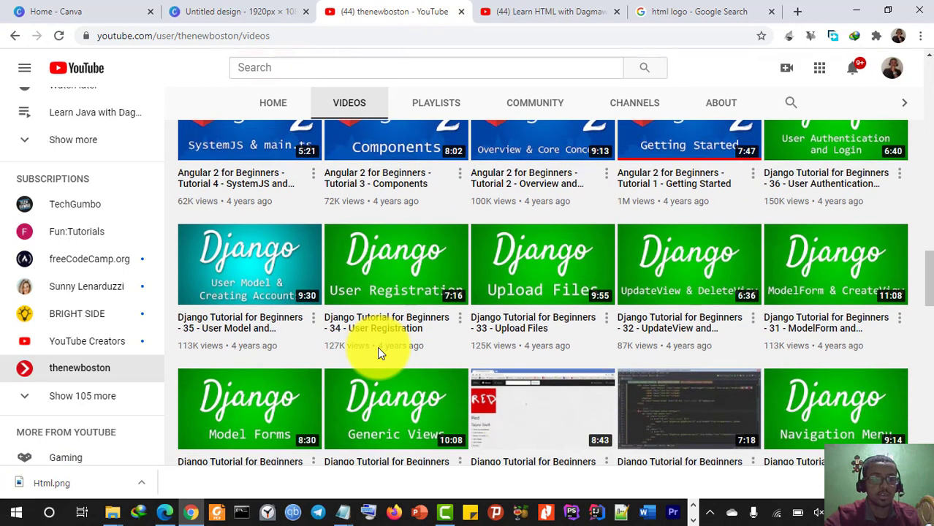
pyautogui.scroll(-1, 379, 355)
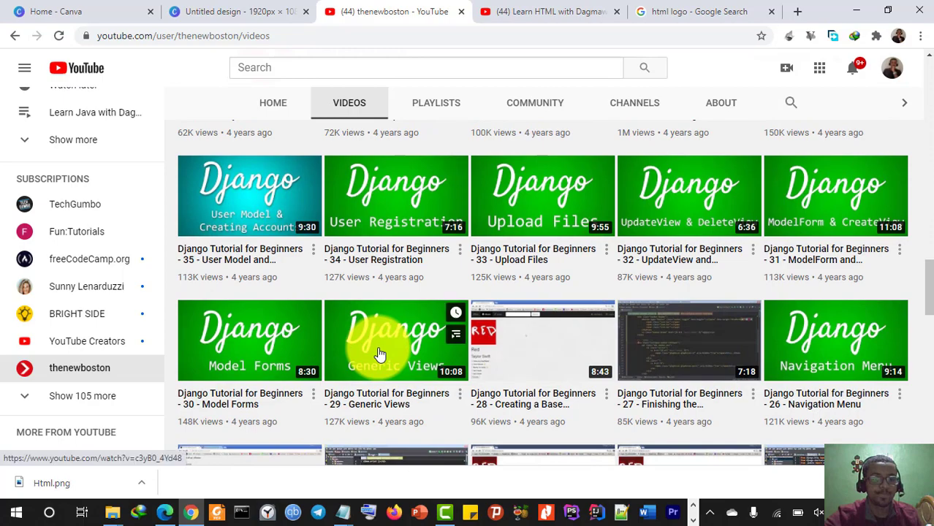
pyautogui.scroll(1, 299, 340)
pyautogui.scroll(4, 395, 238)
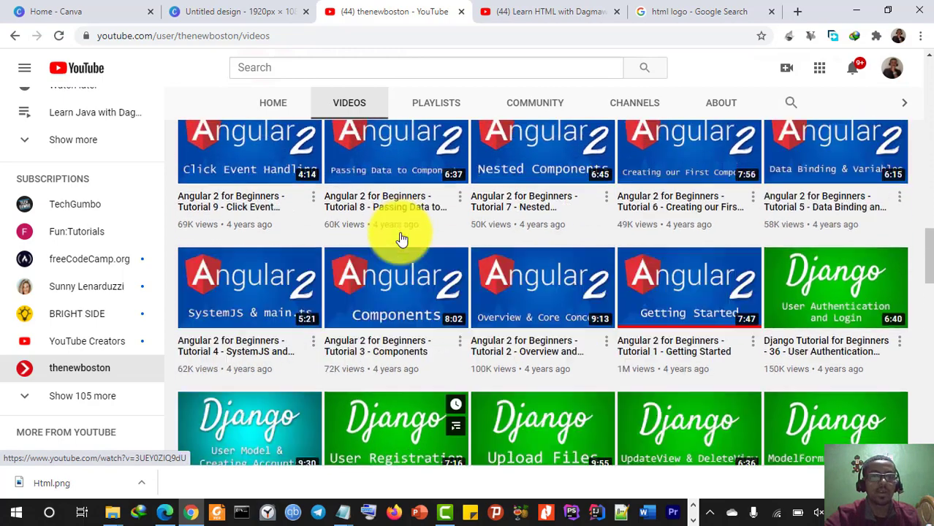
pyautogui.scroll(8, 400, 240)
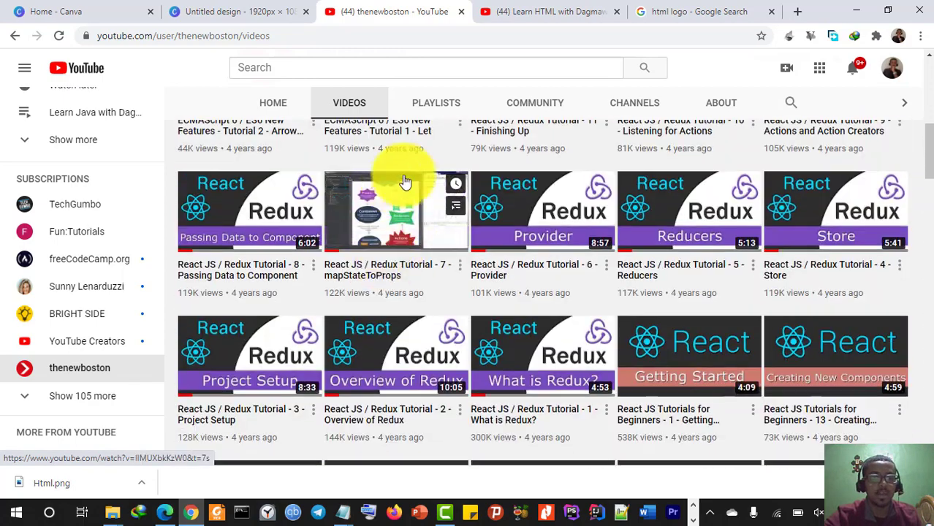
pyautogui.scroll(3, 393, 219)
pyautogui.scroll(-5, 355, 235)
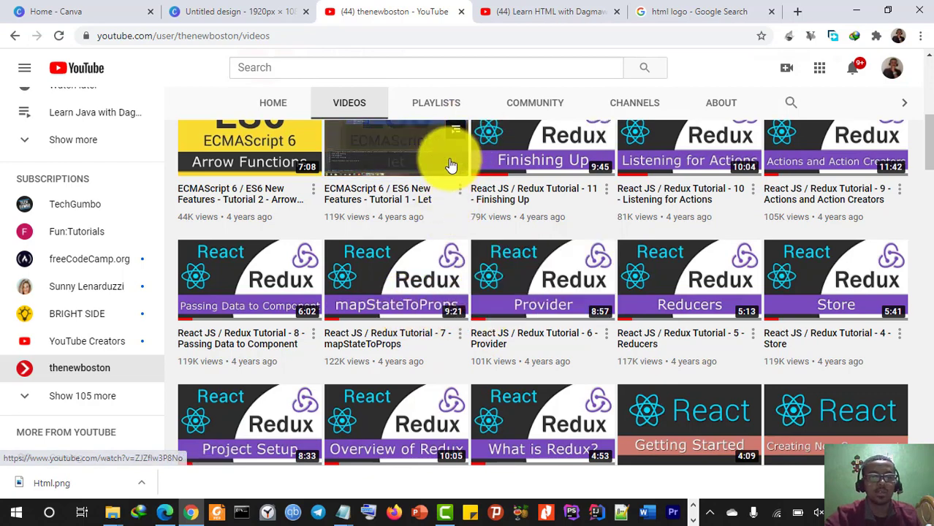
pyautogui.click(663, 11)
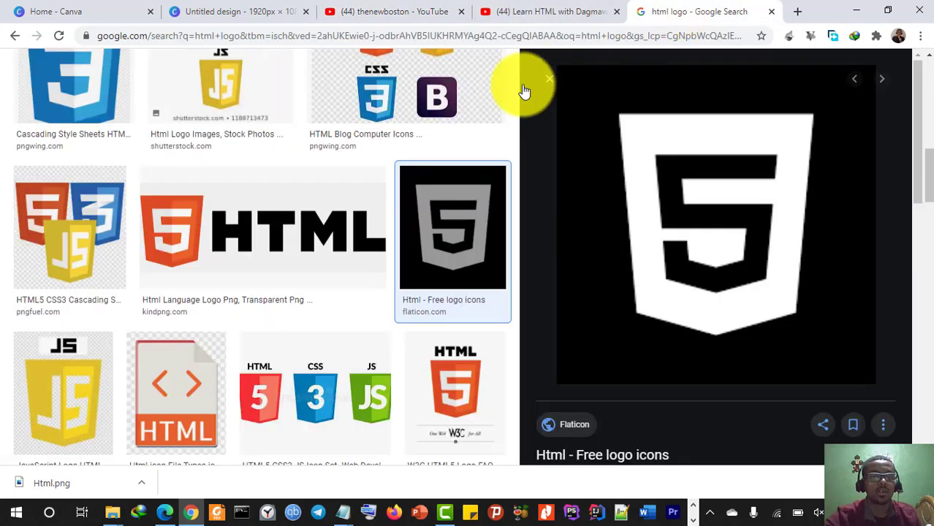
pyautogui.click(553, 11)
# - Switch back to the Canva design, add a square shape and reshape it into a full-width bar across the page's lower part
pyautogui.click(223, 9)
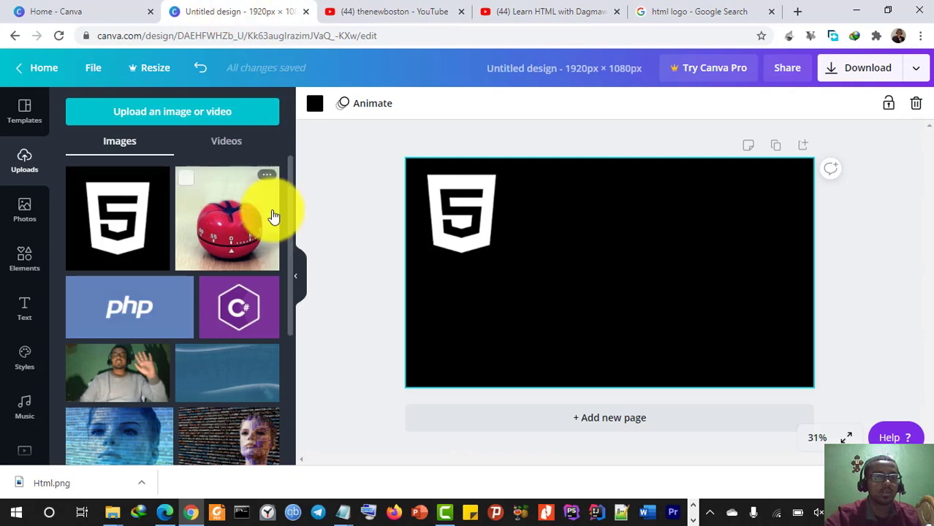
pyautogui.click(27, 256)
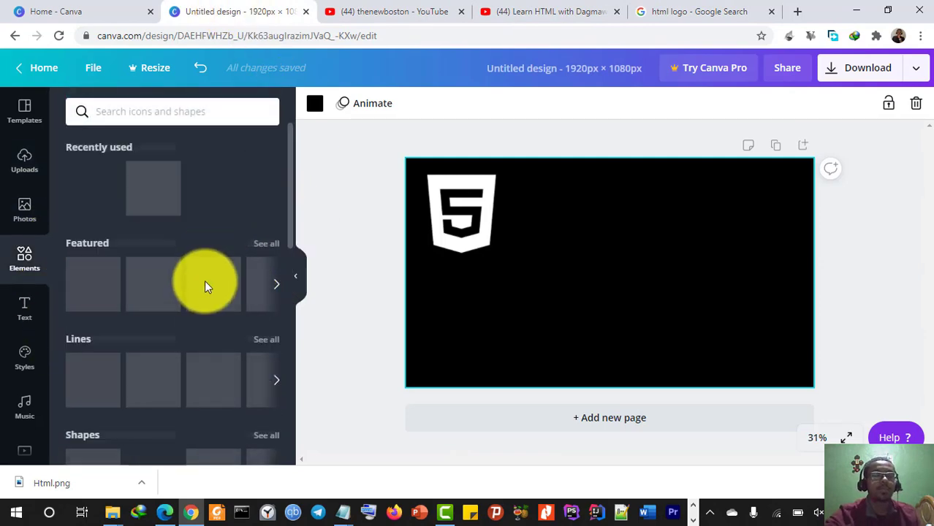
pyautogui.scroll(-4, 187, 307)
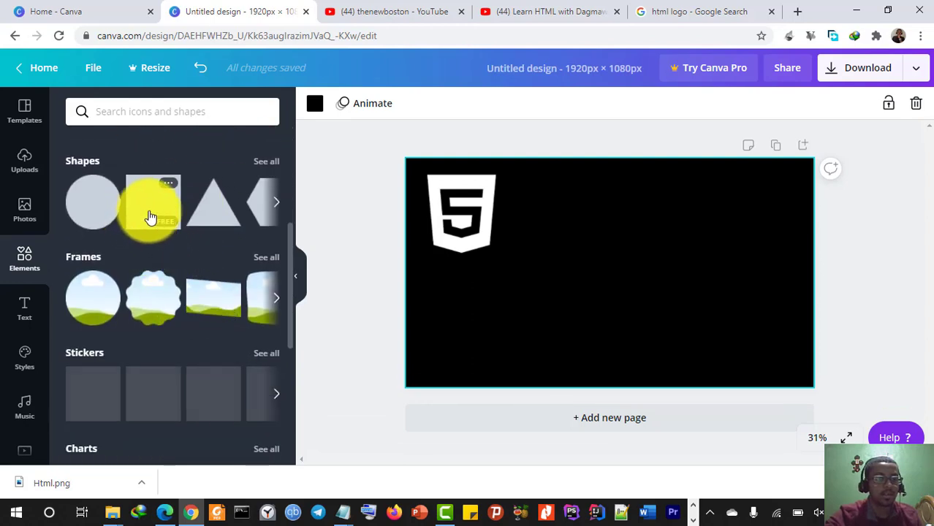
pyautogui.click(150, 217)
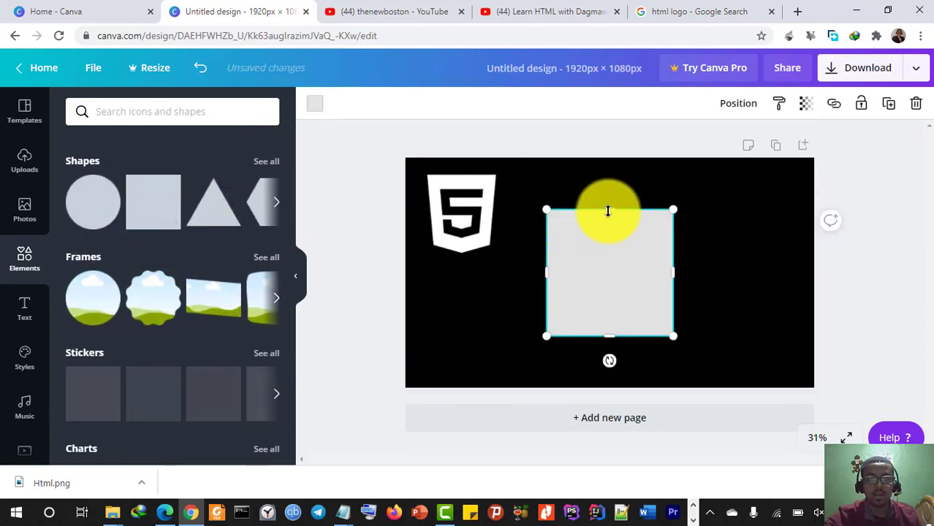
pyautogui.moveTo(606, 210); pyautogui.dragTo(609, 291)
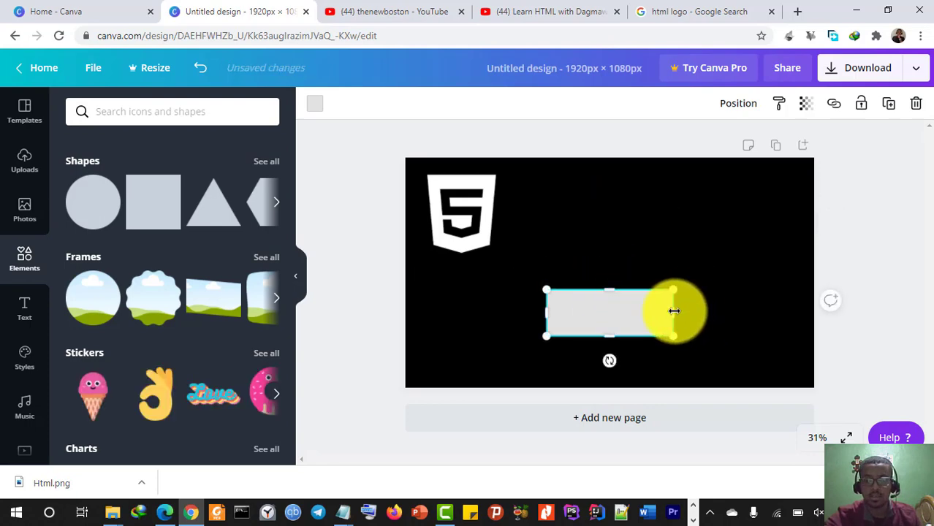
pyautogui.moveTo(674, 313); pyautogui.dragTo(815, 313)
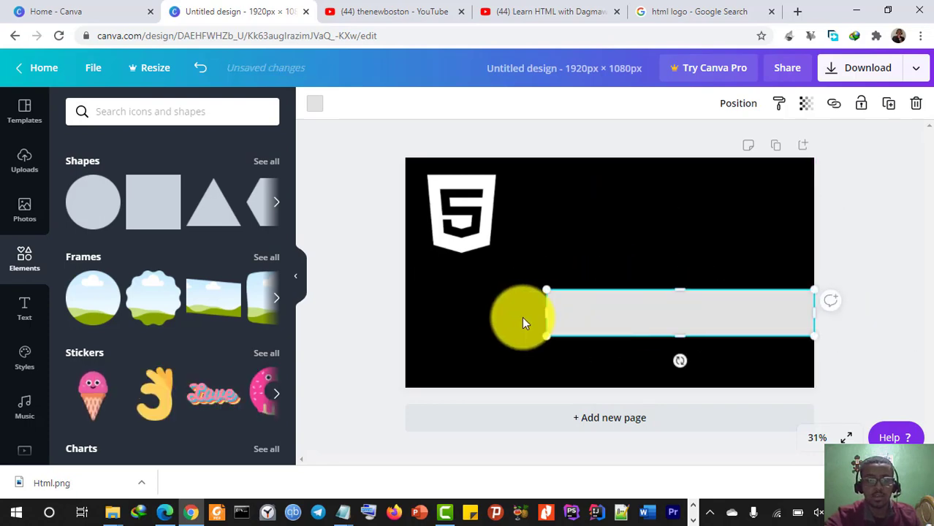
pyautogui.moveTo(546, 313); pyautogui.dragTo(400, 312)
pyautogui.moveTo(606, 336); pyautogui.dragTo(607, 368)
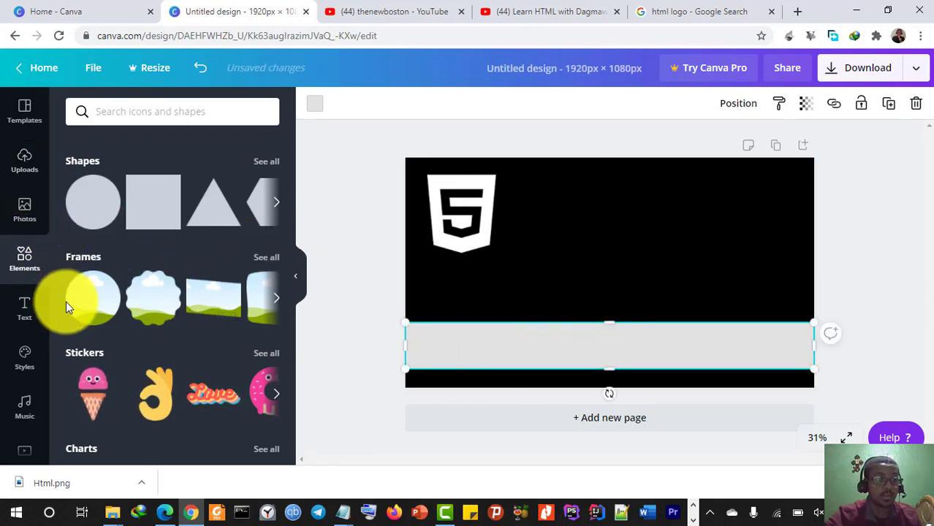
# - Add a heading on the grey bar and replace its text with "Introduction"
pyautogui.click(16, 313)
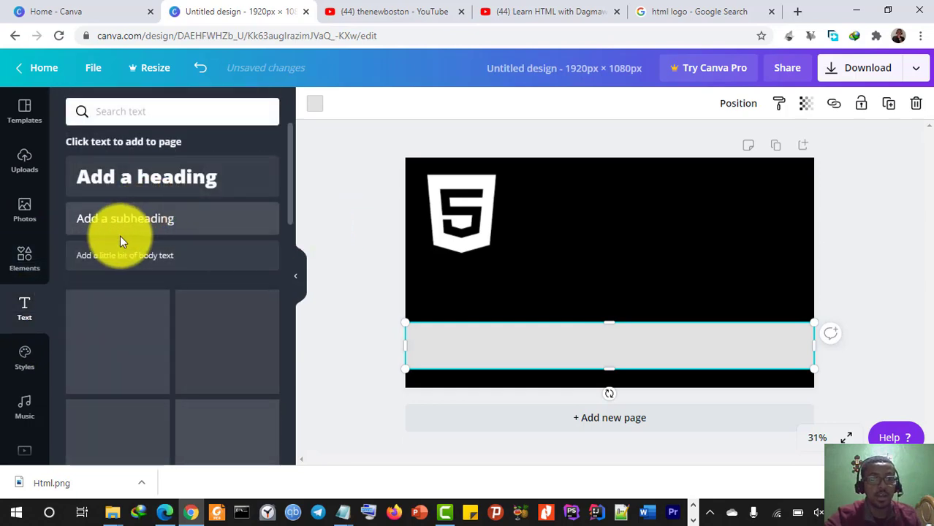
pyautogui.click(208, 182)
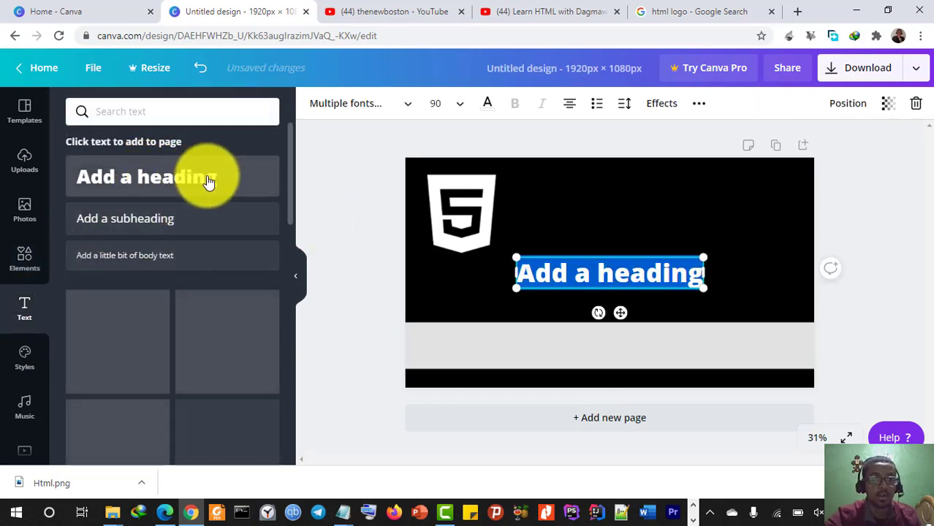
pyautogui.click(608, 271)
pyautogui.moveTo(605, 257); pyautogui.dragTo(583, 348)
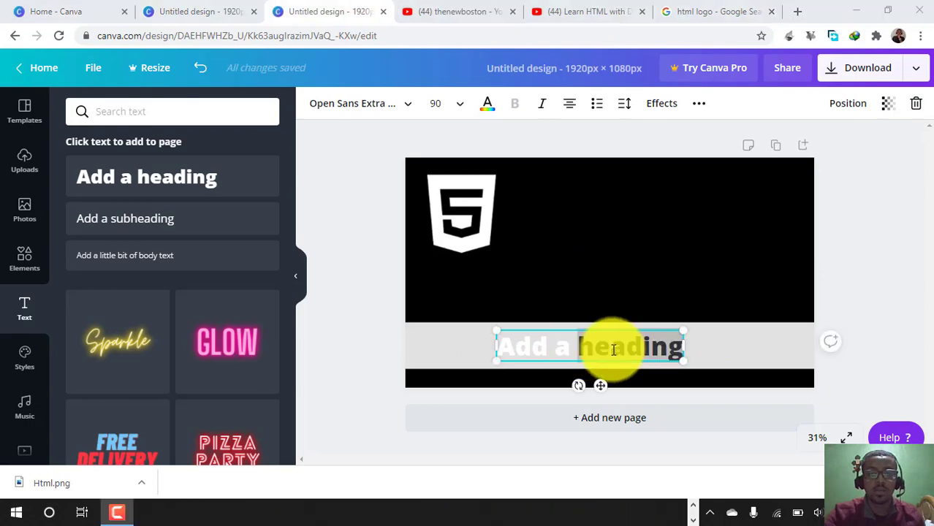
pyautogui.click(613, 350)
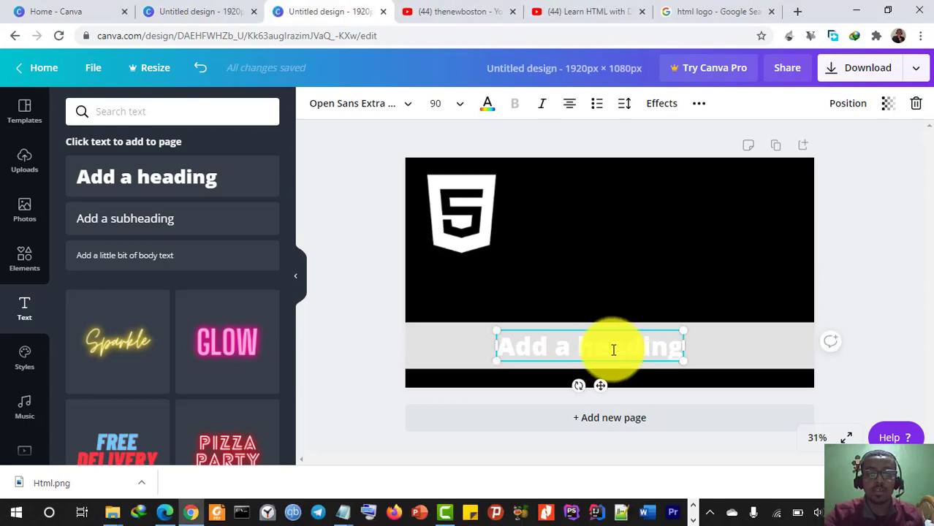
pyautogui.press('BackSpace')
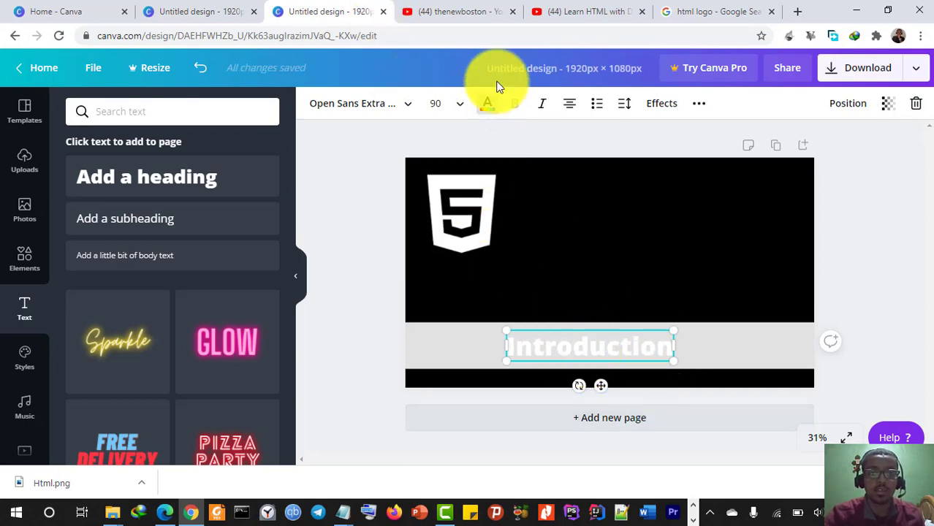
# - Set the Introduction heading's text color to black
pyautogui.click(487, 103)
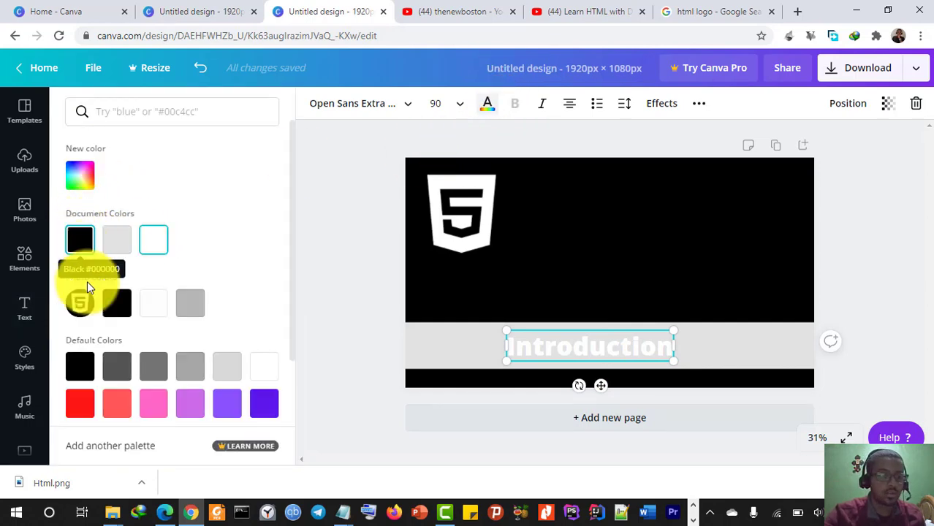
pyautogui.click(80, 241)
pyautogui.click(439, 362)
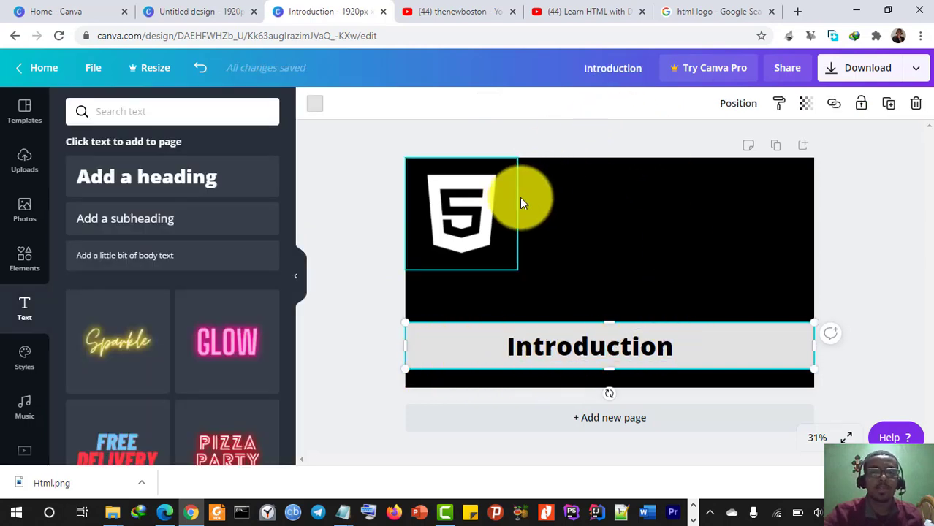
# - Check the thenewboston thumbnails and the other Canva design for reference, and add a circle to the right half of the Introduction page
pyautogui.click(469, 14)
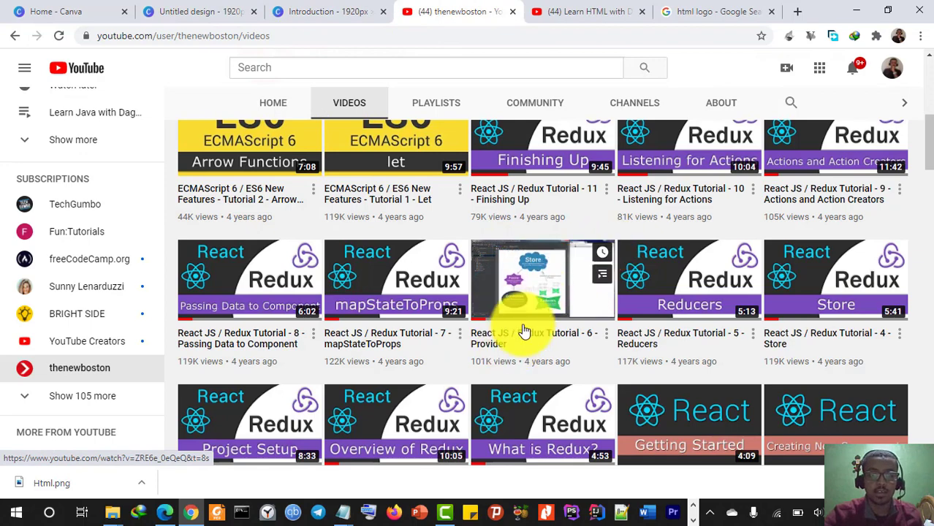
pyautogui.click(184, 13)
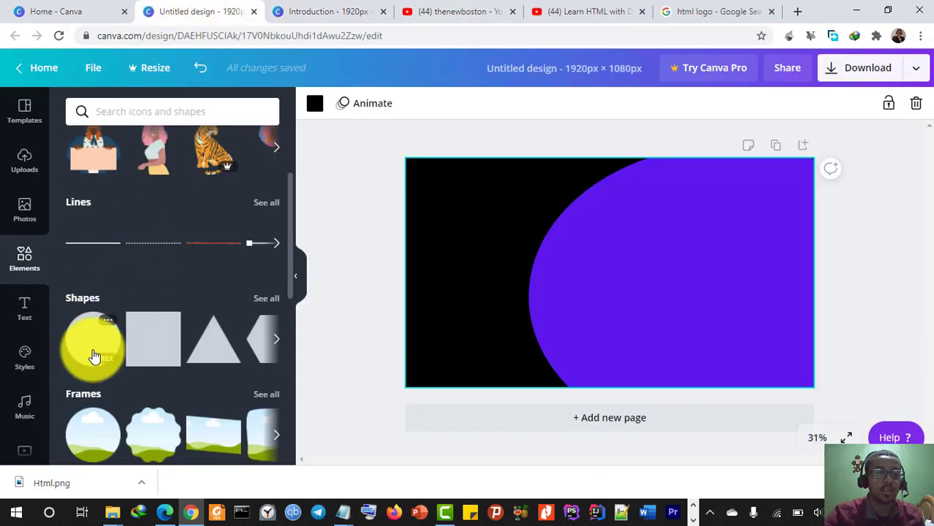
pyautogui.click(338, 13)
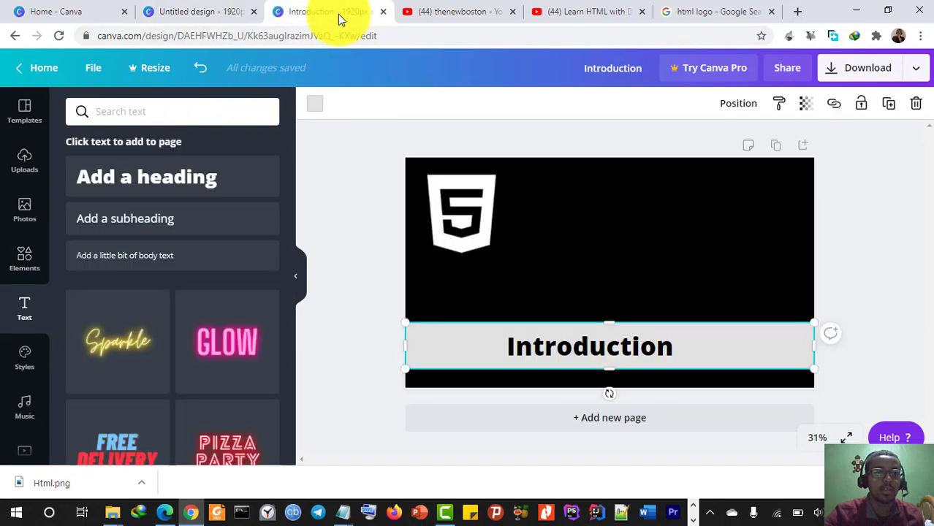
pyautogui.click(22, 256)
pyautogui.moveTo(95, 209); pyautogui.dragTo(665, 208)
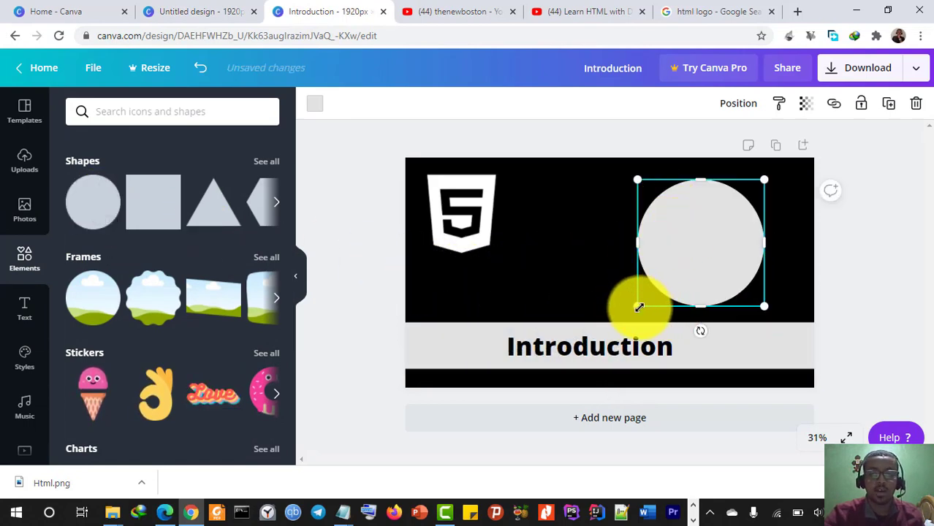
# - Stretch the circle into a large ellipse running past the page's top, bottom and right edges, and color it violet
pyautogui.moveTo(685, 306); pyautogui.dragTo(664, 421)
pyautogui.moveTo(633, 305); pyautogui.dragTo(548, 304)
pyautogui.moveTo(655, 175); pyautogui.dragTo(657, 157)
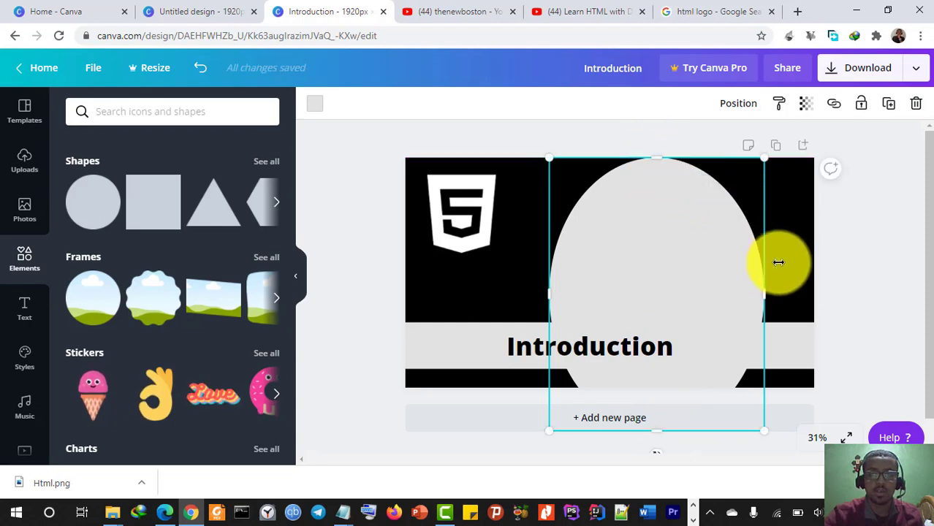
pyautogui.moveTo(779, 261); pyautogui.dragTo(930, 264)
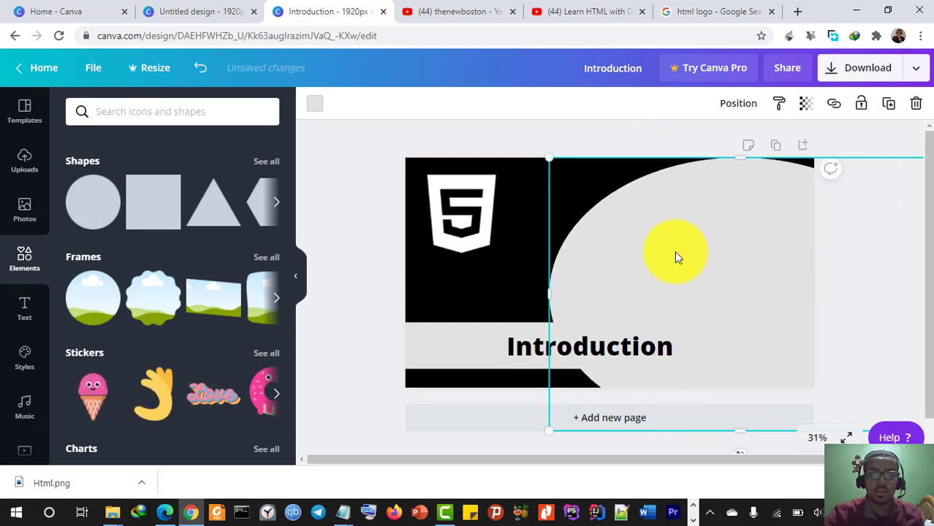
pyautogui.moveTo(548, 250); pyautogui.dragTo(571, 222)
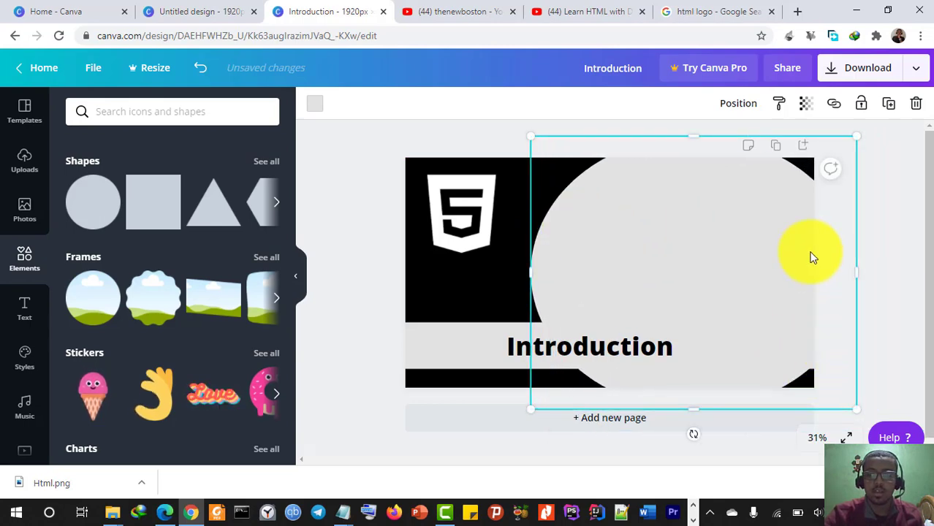
pyautogui.moveTo(854, 275); pyautogui.dragTo(902, 274)
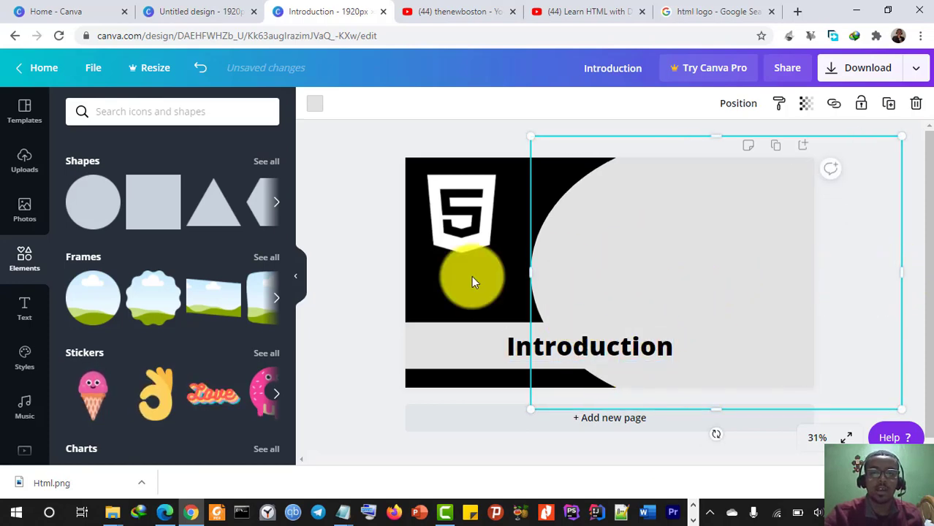
pyautogui.click(314, 103)
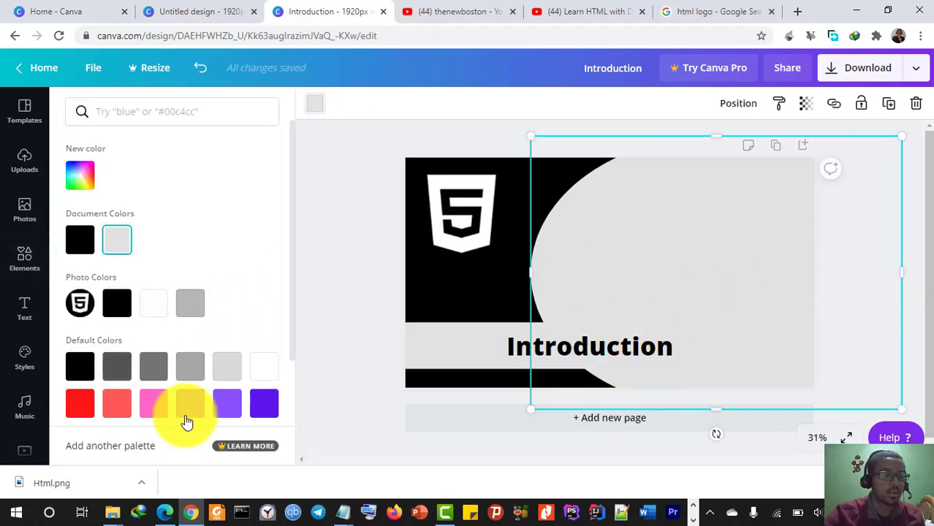
pyautogui.click(263, 403)
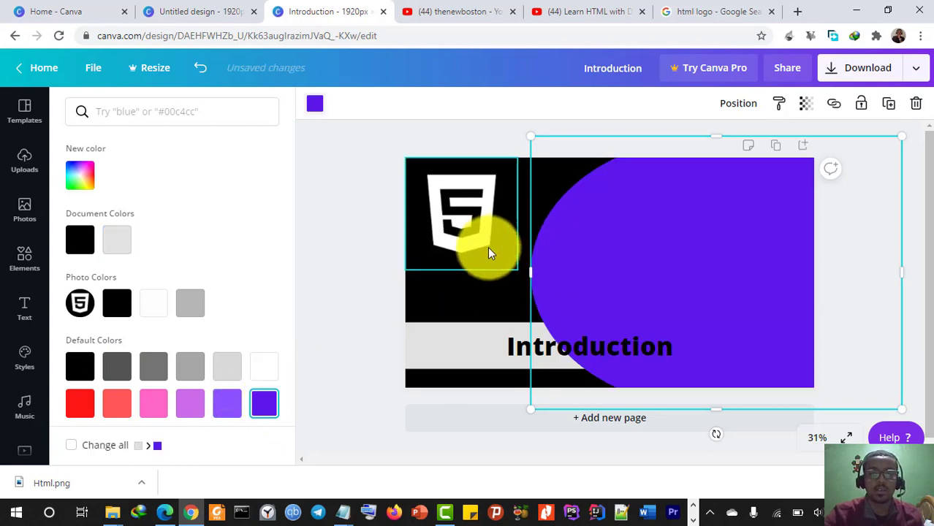
# - Move the grey bar slightly up and set its color to #7D3E3E
pyautogui.click(486, 341)
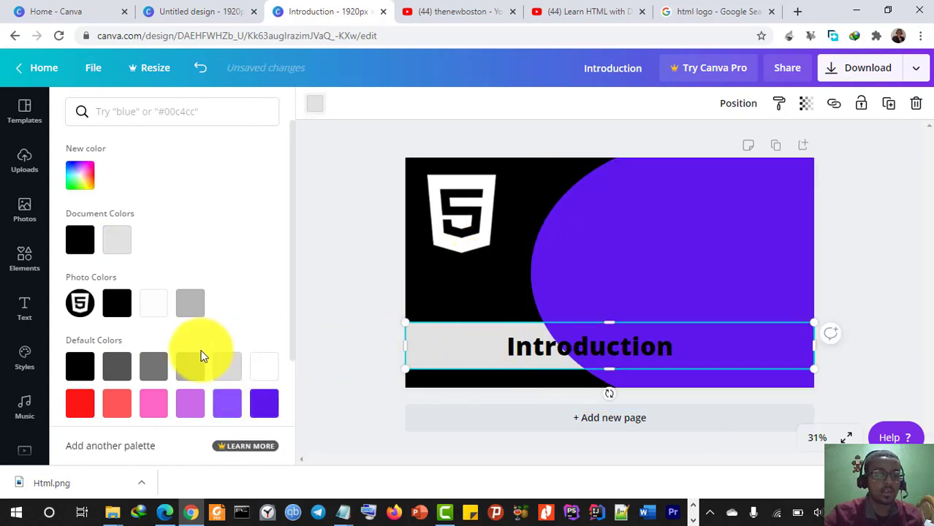
pyautogui.moveTo(440, 342)
pyautogui.mouseDown()
pyautogui.moveTo(400, 332)
pyautogui.moveTo(315, 223)
pyautogui.moveTo(403, 334)
pyautogui.moveTo(509, 356)
pyautogui.moveTo(467, 467)
pyautogui.moveTo(557, 362)
pyautogui.moveTo(489, 319)
pyautogui.moveTo(438, 326)
pyautogui.mouseUp()
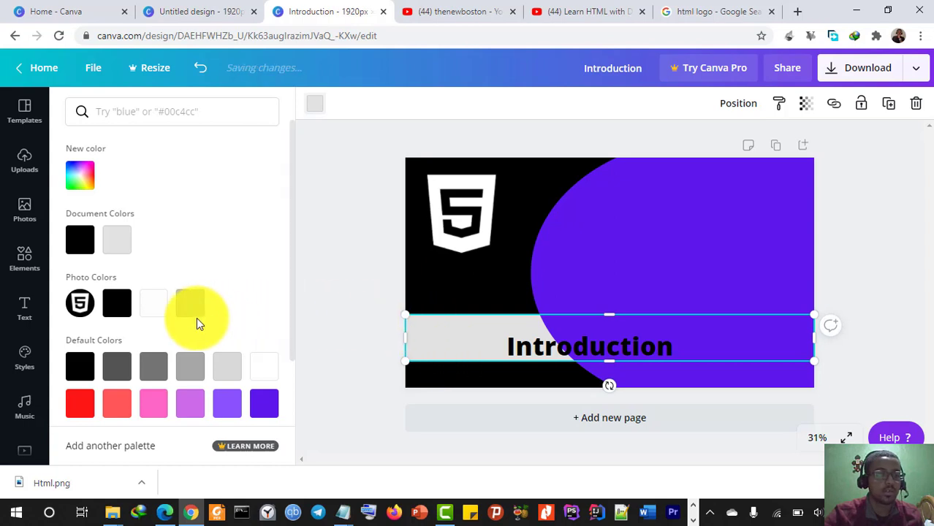
pyautogui.click(83, 175)
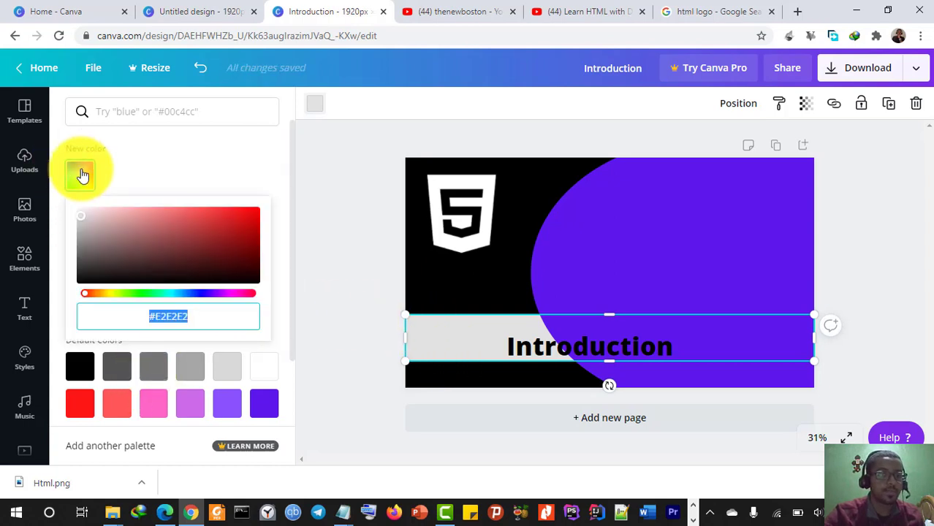
pyautogui.click(169, 248)
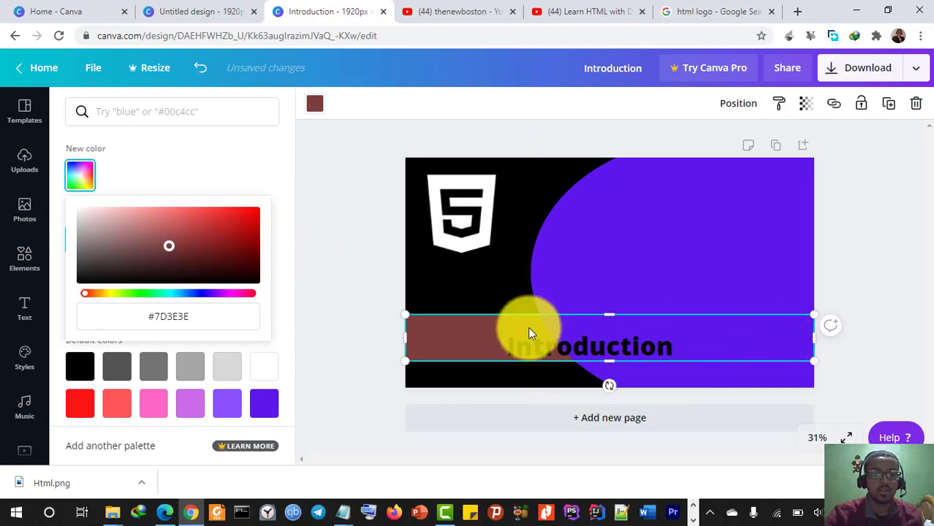
# - Bring the brown bar forward over the violet ellipse and move the Introduction heading up to center it vertically on the bar
pyautogui.click(714, 340)
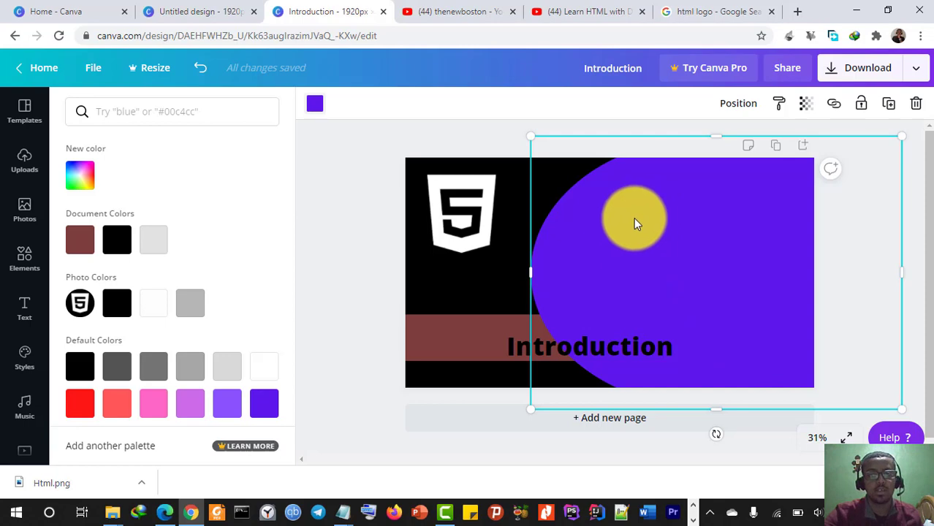
pyautogui.click(467, 342)
pyautogui.rightClick(468, 345)
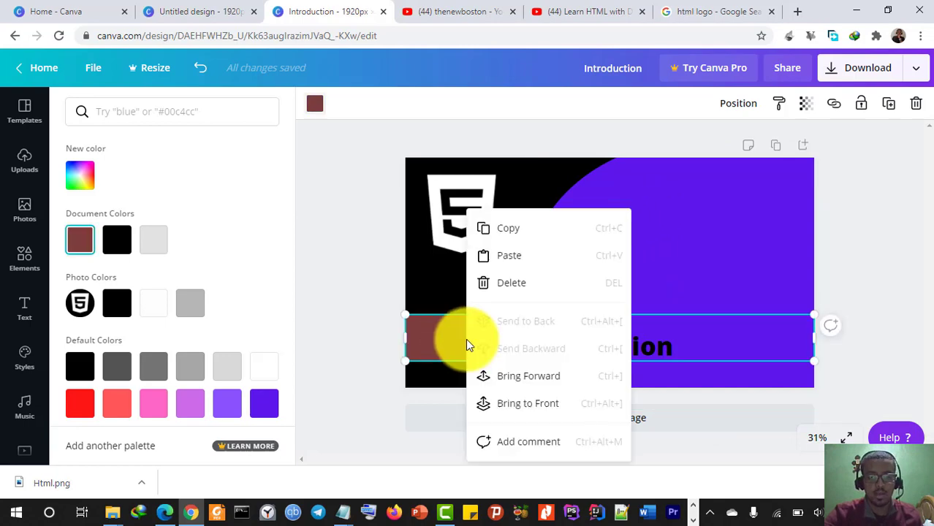
pyautogui.click(503, 378)
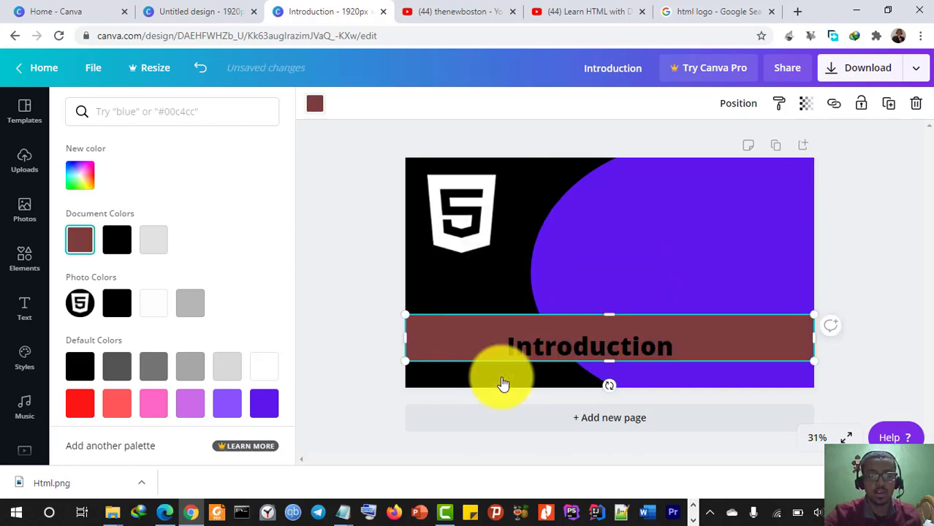
pyautogui.click(570, 338)
pyautogui.moveTo(569, 343); pyautogui.dragTo(565, 332)
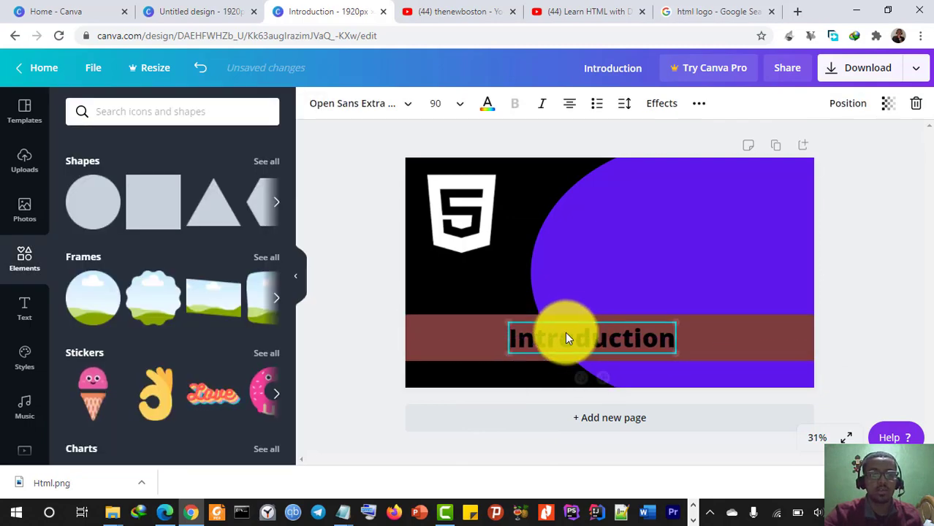
# - Recolor the brown bar behind the Introduction heading with the light turquoise default color
pyautogui.click(434, 349)
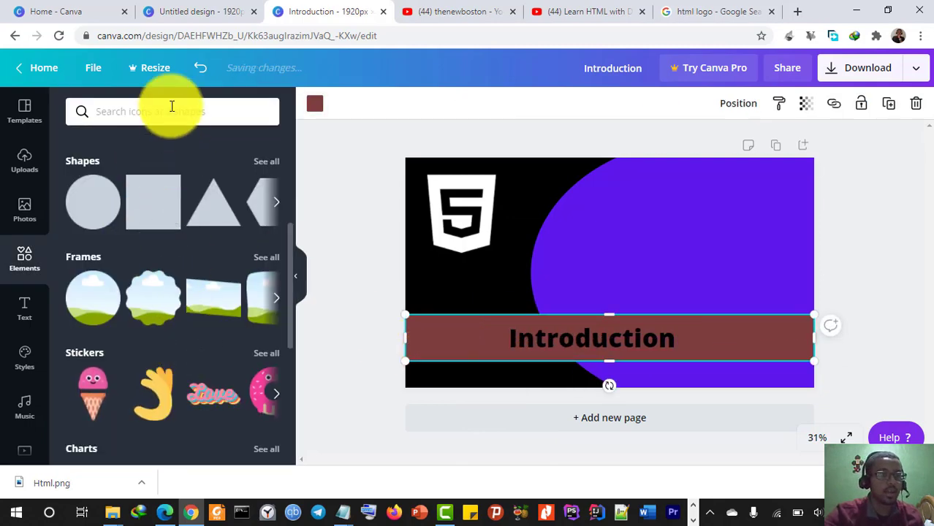
pyautogui.click(314, 103)
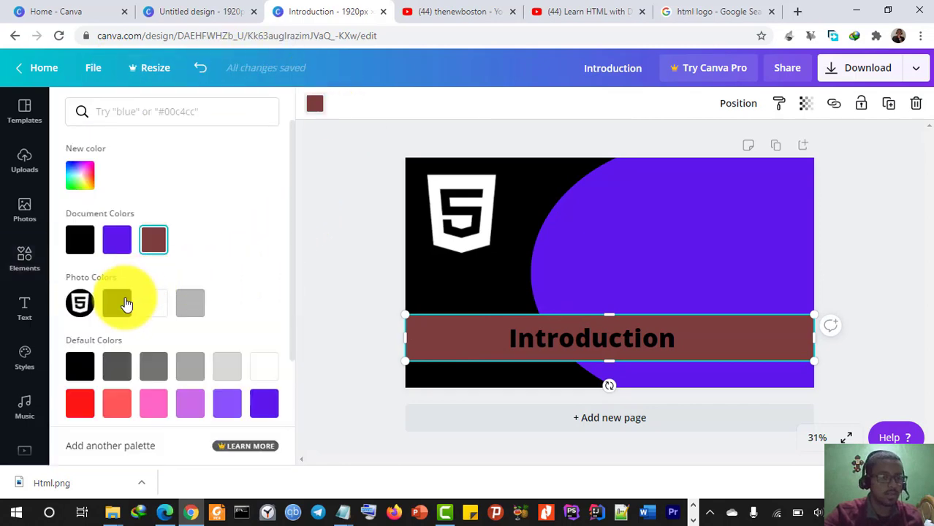
pyautogui.scroll(-1, 241, 388)
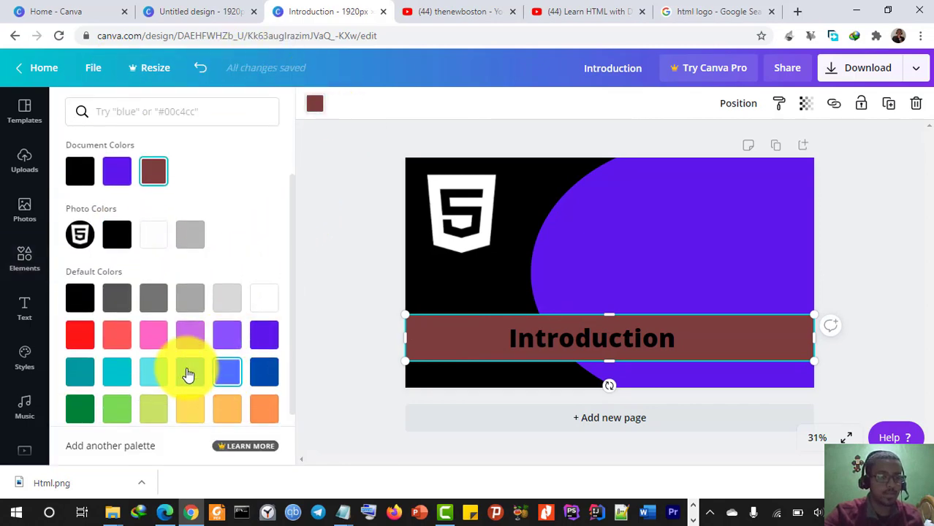
pyautogui.click(161, 375)
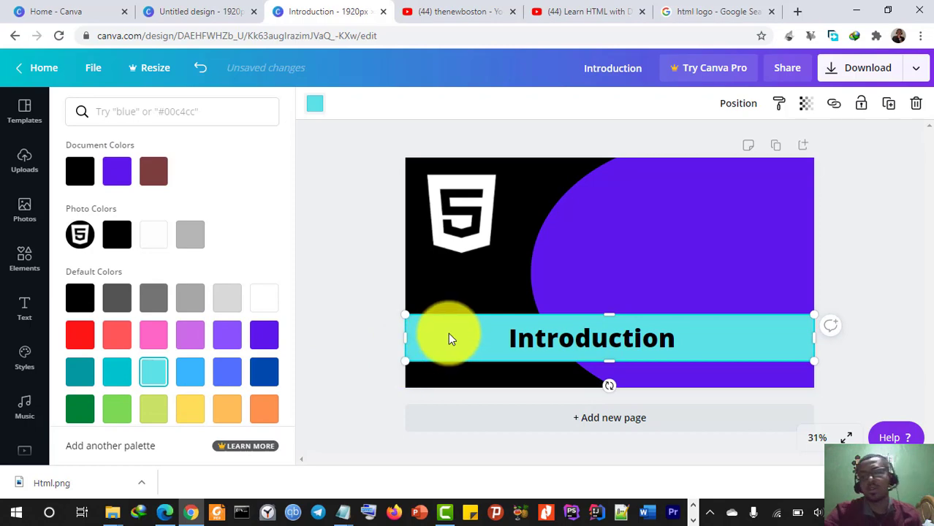
pyautogui.click(541, 241)
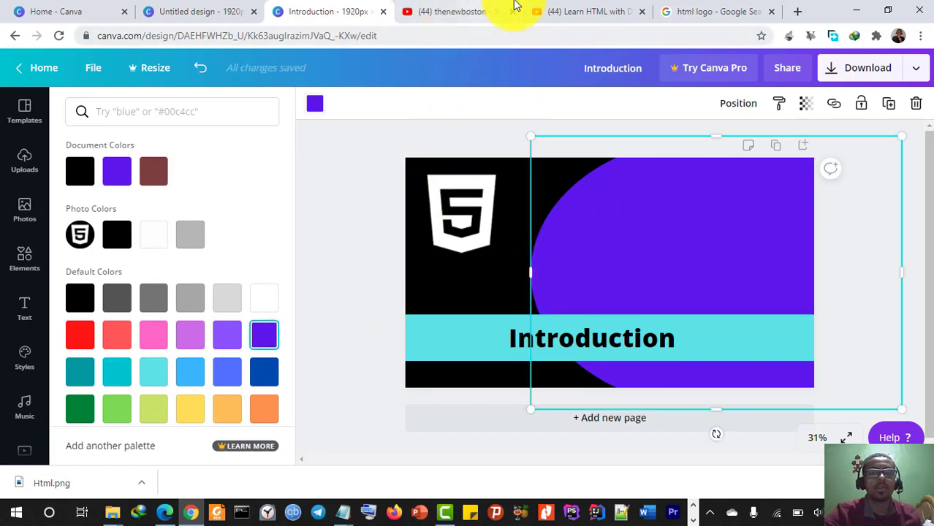
# - Copy the HTML playlist's full title from YouTube and paste it into a new subheading on the Introduction page
pyautogui.click(578, 15)
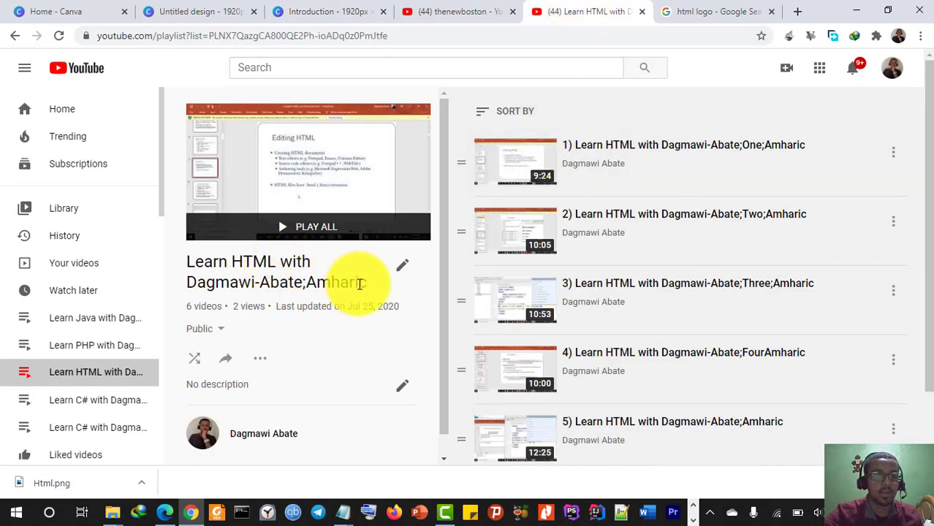
pyautogui.moveTo(369, 290); pyautogui.dragTo(190, 256)
pyautogui.hotkey('ctrl', 'c')
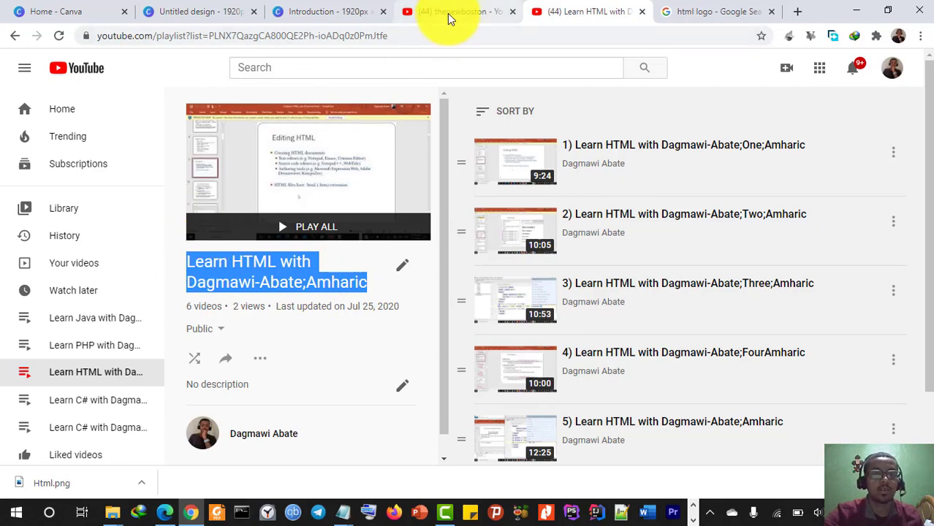
pyautogui.click(300, 12)
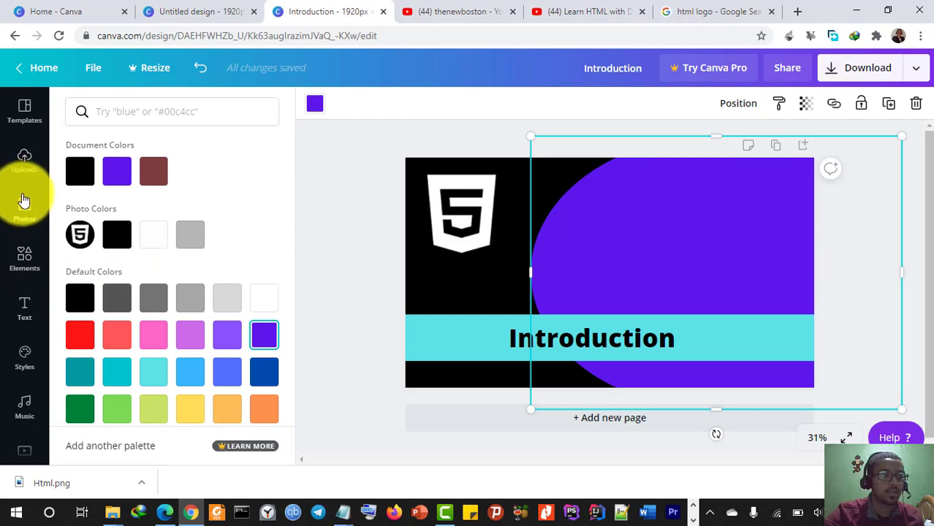
pyautogui.click(25, 313)
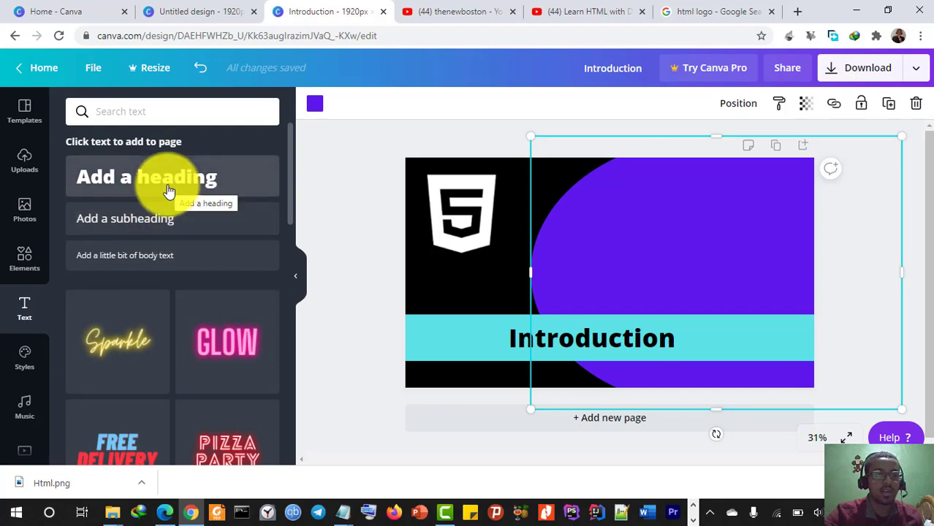
pyautogui.click(157, 219)
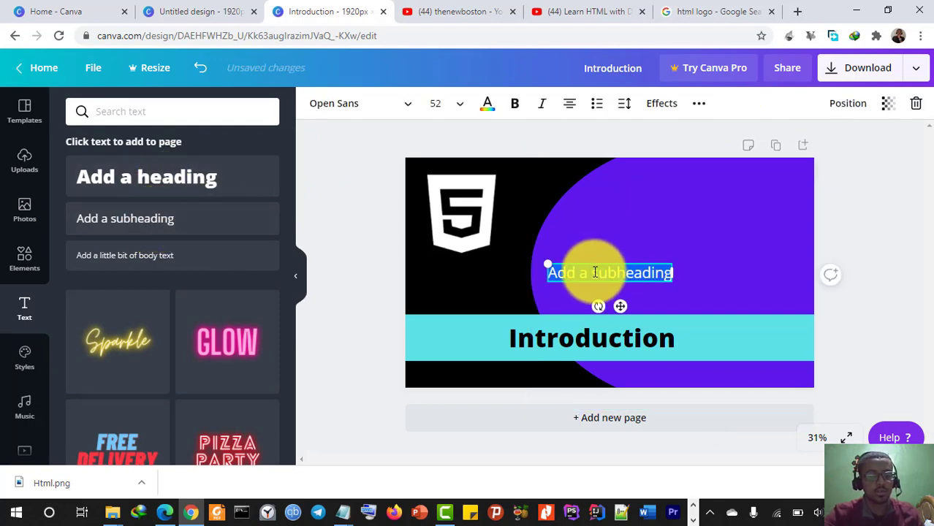
pyautogui.hotkey('ctrl', 'v')
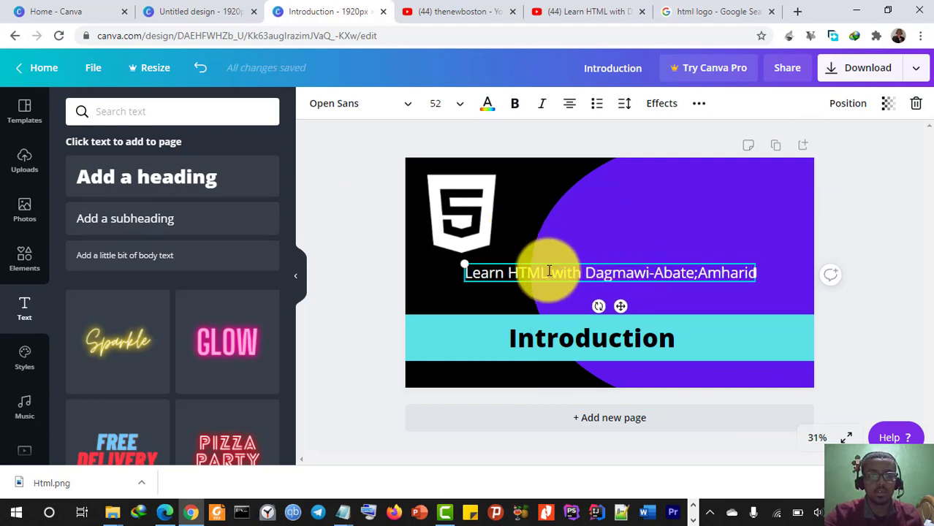
# - Move the playlist-title subheading up beside the HTML5 logo and add two placeholder headings below it
pyautogui.moveTo(559, 263); pyautogui.dragTo(611, 196)
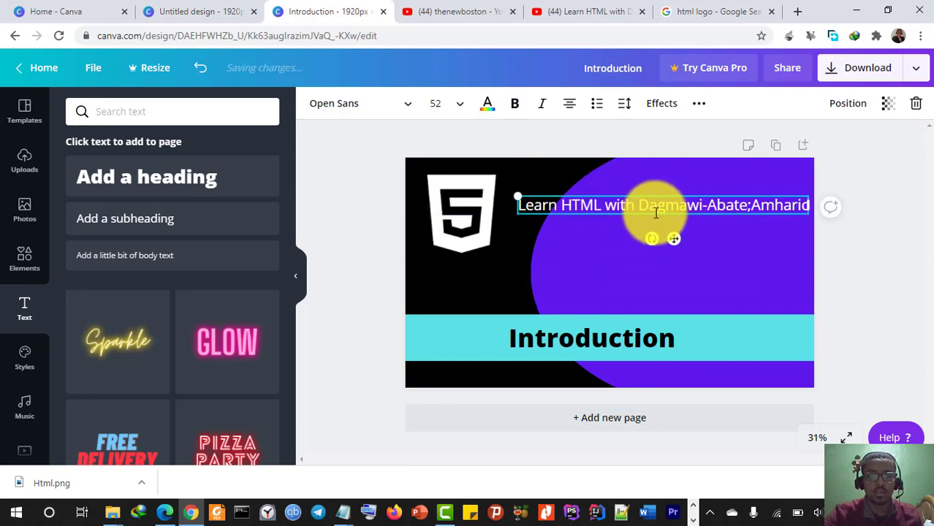
pyautogui.moveTo(649, 215)
pyautogui.mouseDown()
pyautogui.moveTo(650, 246)
pyautogui.moveTo(648, 208)
pyautogui.mouseUp()
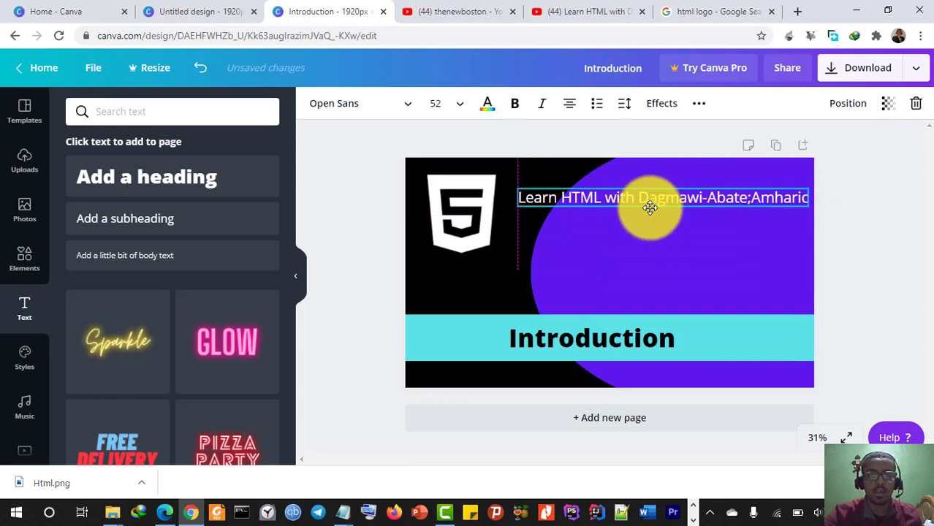
pyautogui.moveTo(515, 185); pyautogui.dragTo(516, 180)
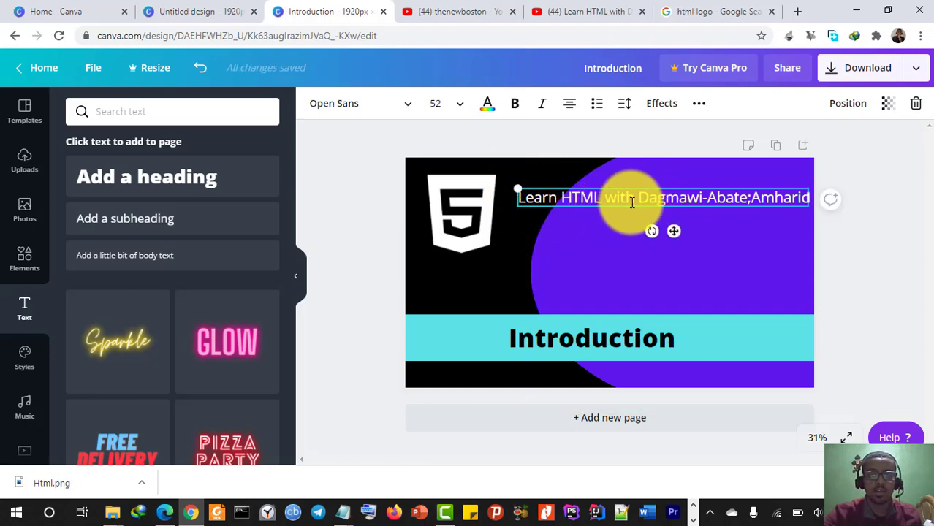
pyautogui.click(168, 179)
pyautogui.click(168, 179)
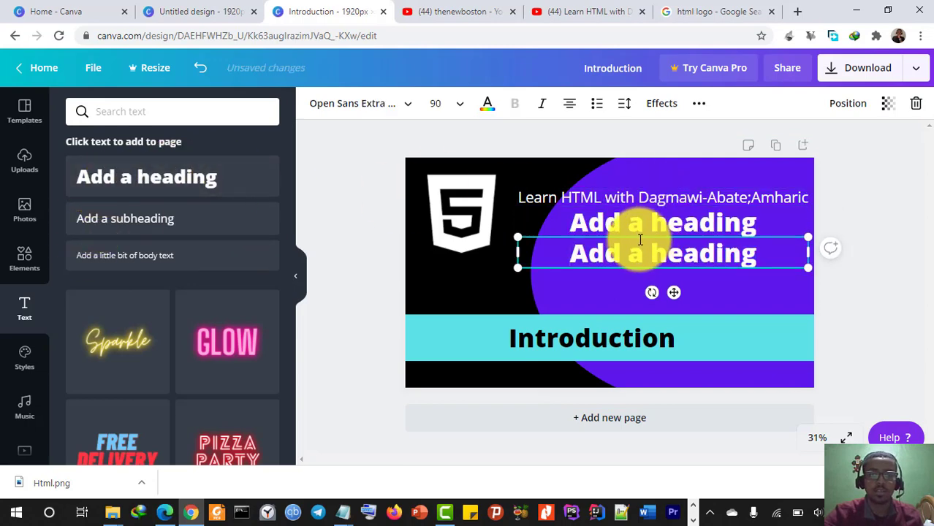
# - Copy "Learn HTML with" from the subheading and paste it onto the page as heading-style text
pyautogui.click(618, 199)
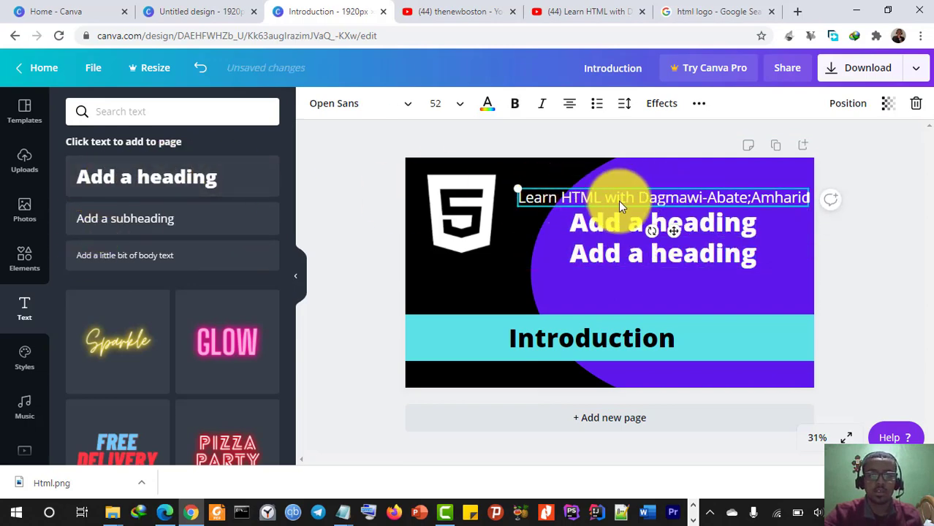
pyautogui.moveTo(637, 197); pyautogui.dragTo(496, 192)
pyautogui.hotkey('ctrl', 'c')
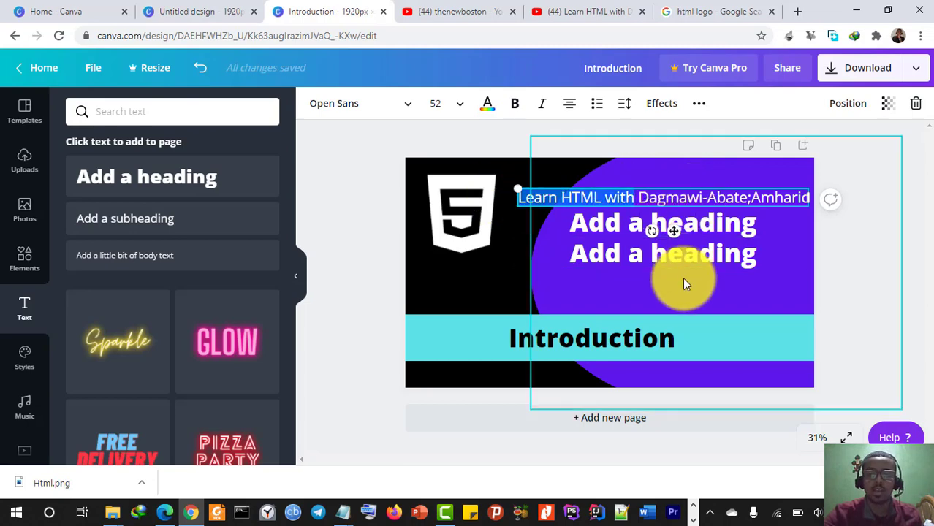
pyautogui.click(688, 223)
pyautogui.hotkey('ctrl', 'a')
pyautogui.hotkey('ctrl', 'v')
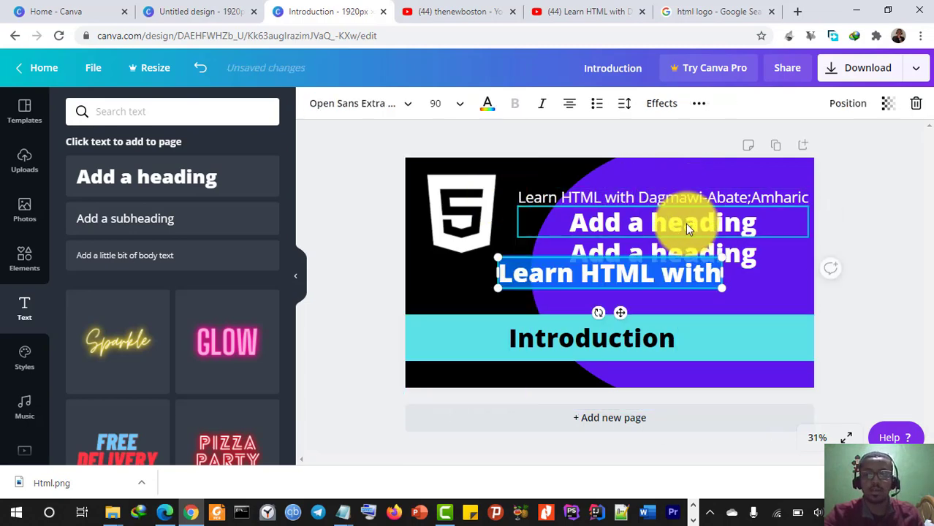
# - Delete the upper placeholder heading and move the "Learn HTML with" text into its place
pyautogui.click(681, 224)
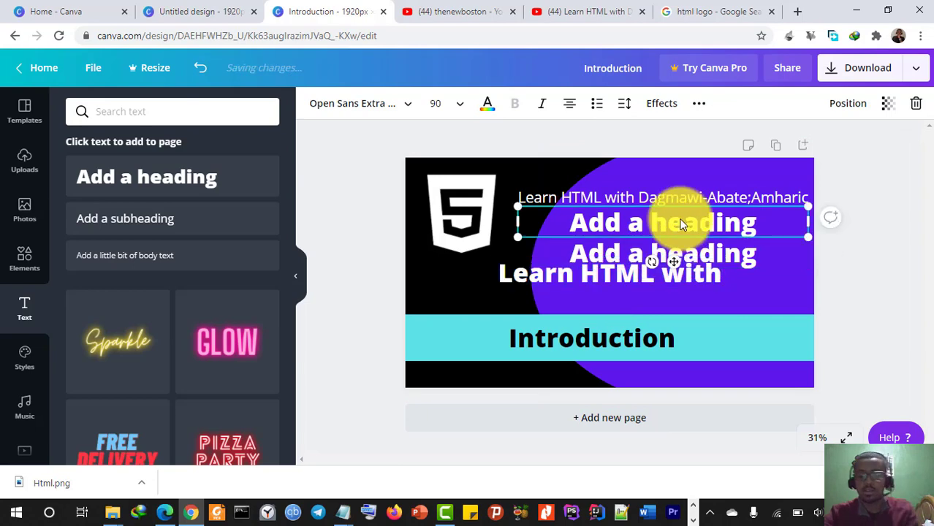
pyautogui.press('Delete')
pyautogui.moveTo(597, 270); pyautogui.dragTo(815, 201)
# - Copy the instructor's name and "Amharic" from the subheading and paste them as a second heading-style text
pyautogui.click(611, 202)
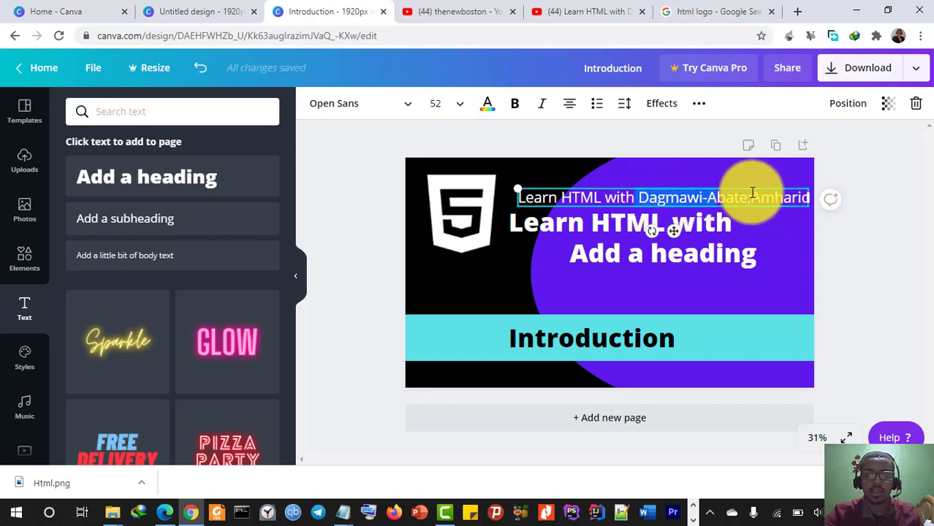
pyautogui.moveTo(753, 192); pyautogui.dragTo(805, 198)
pyautogui.hotkey('ctrl', 'c')
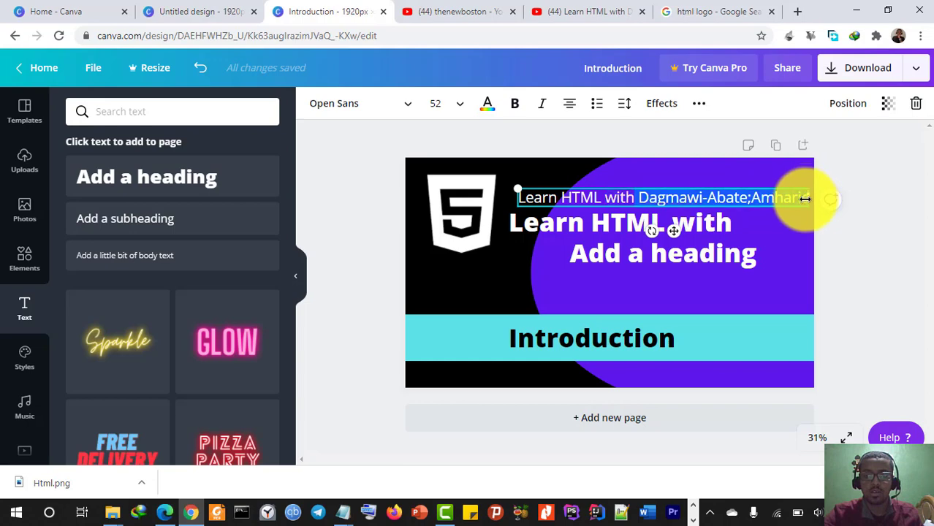
pyautogui.click(644, 250)
pyautogui.hotkey('ctrl', 'v')
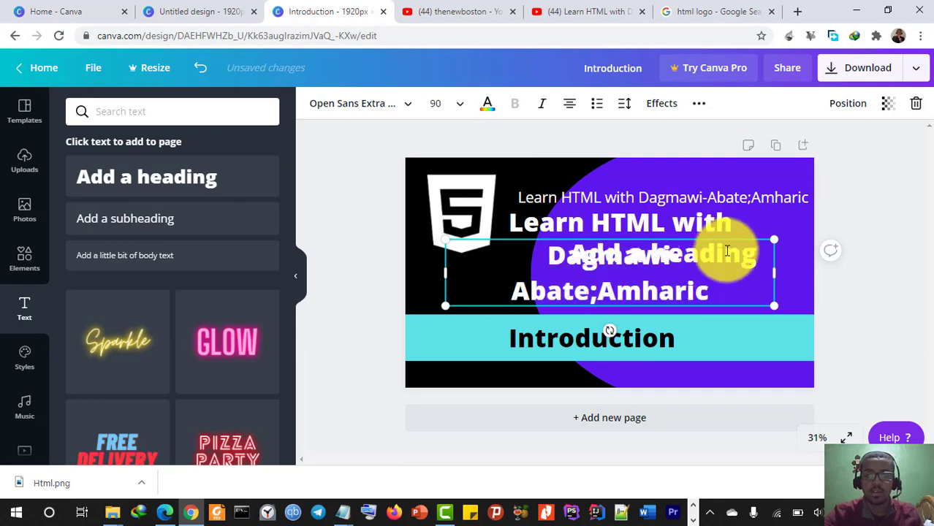
# - Move the pasted instructor-name text down clear of the remaining placeholder heading, and delete that placeholder
pyautogui.doubleClick(709, 291)
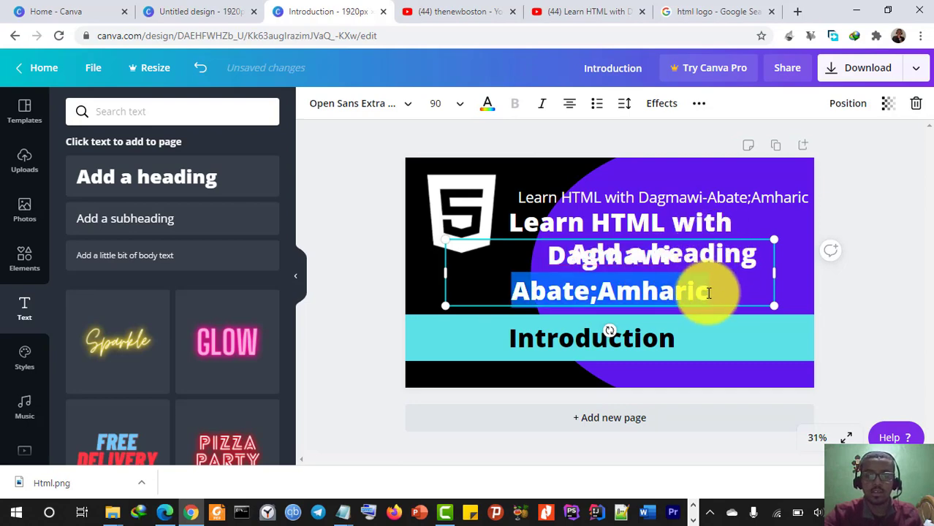
pyautogui.moveTo(657, 238); pyautogui.dragTo(663, 278)
pyautogui.click(662, 256)
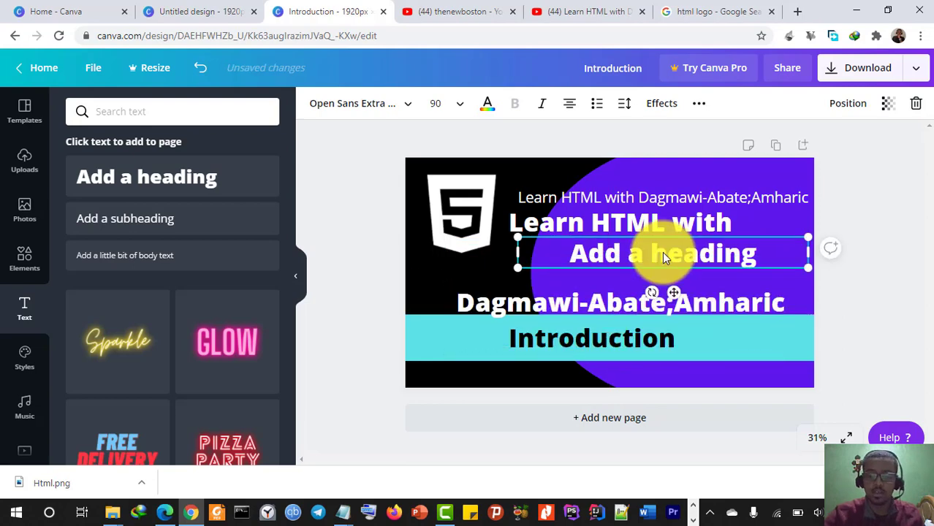
pyautogui.press('Delete')
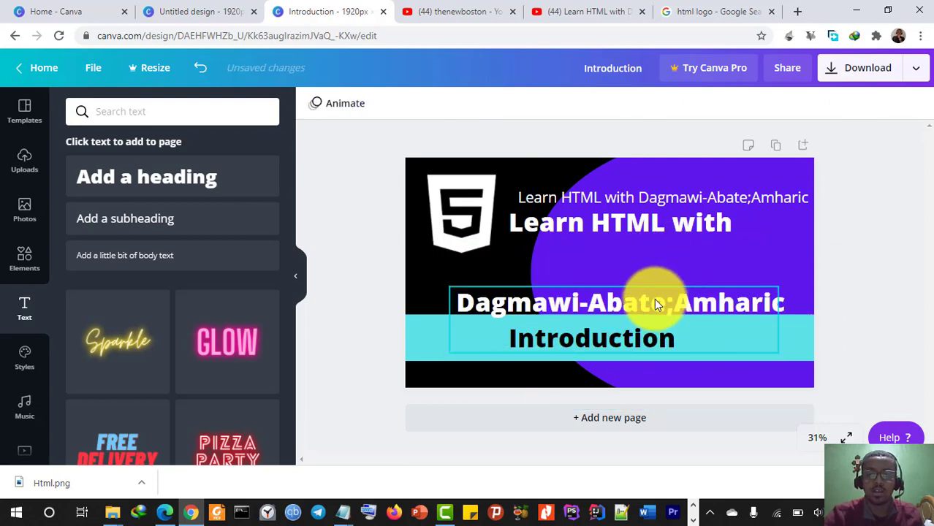
# - Move the instructor-name line up between "Learn HTML with" and the turquoise bar, and delete the original subheading
pyautogui.click(585, 281)
pyautogui.moveTo(586, 279)
pyautogui.mouseDown()
pyautogui.moveTo(598, 254)
pyautogui.moveTo(593, 274)
pyautogui.mouseUp()
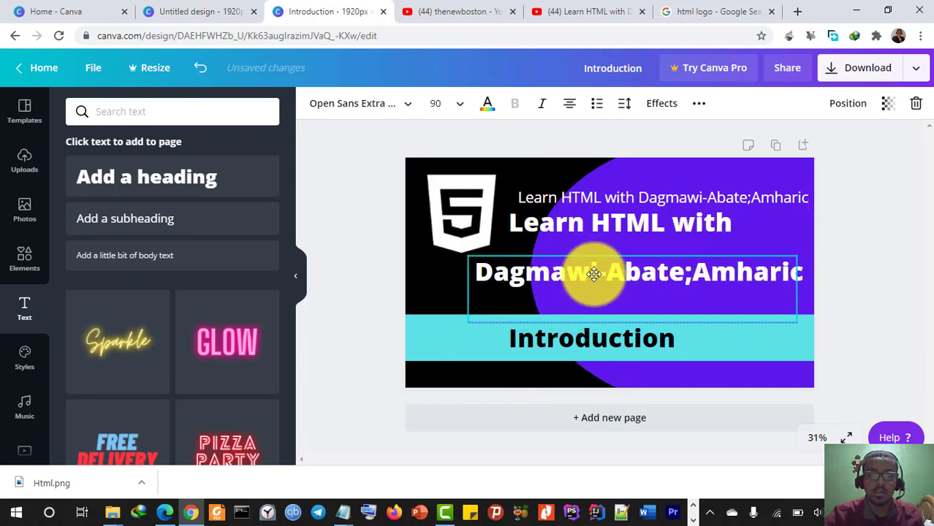
pyautogui.click(855, 265)
pyautogui.click(658, 201)
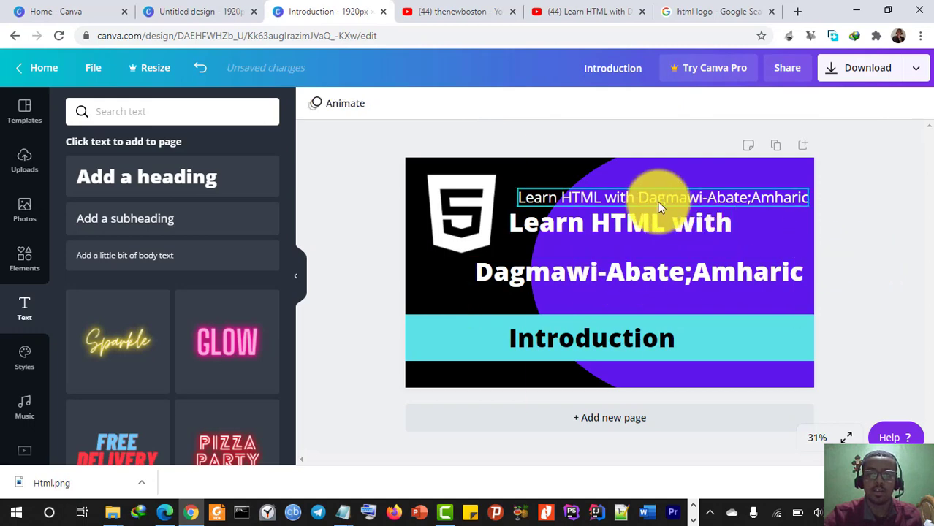
pyautogui.press('Delete')
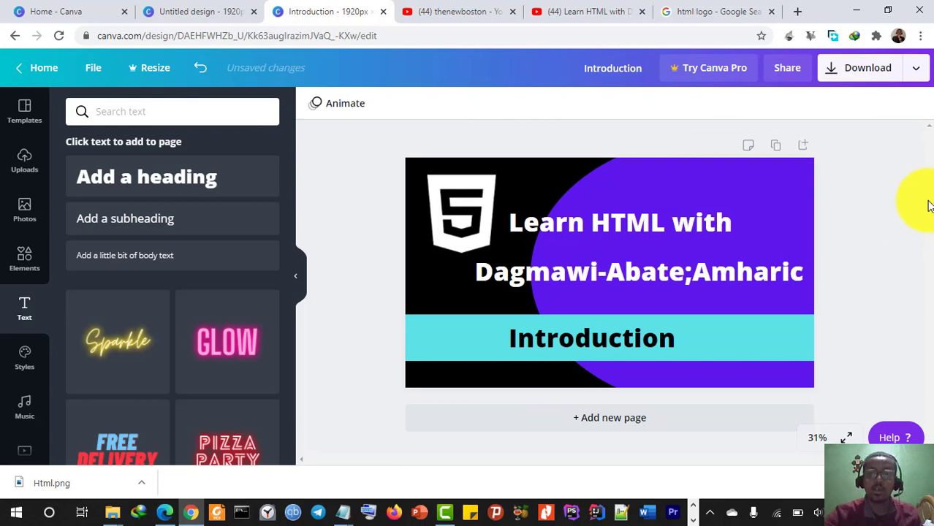
# - Download the Introduction design as a PNG and dismiss the post-scheduling offer
pyautogui.click(860, 82)
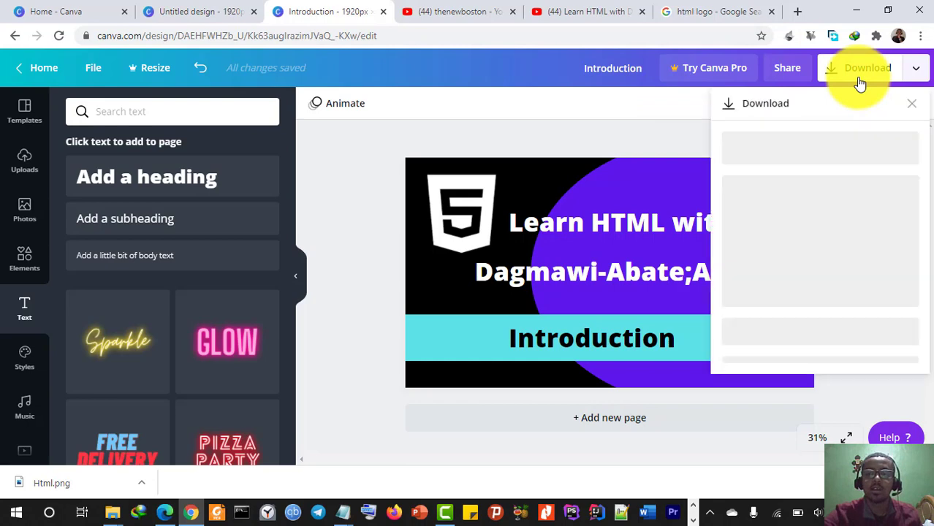
pyautogui.click(813, 312)
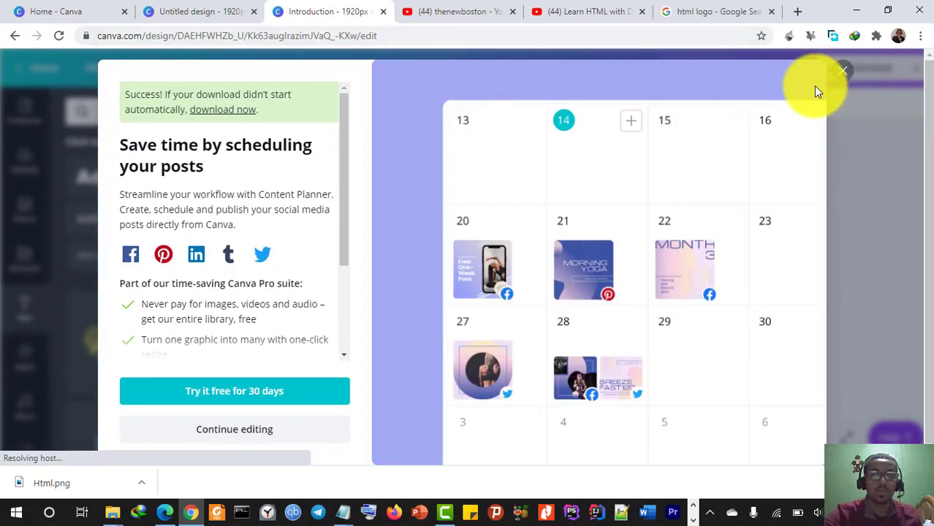
pyautogui.click(850, 70)
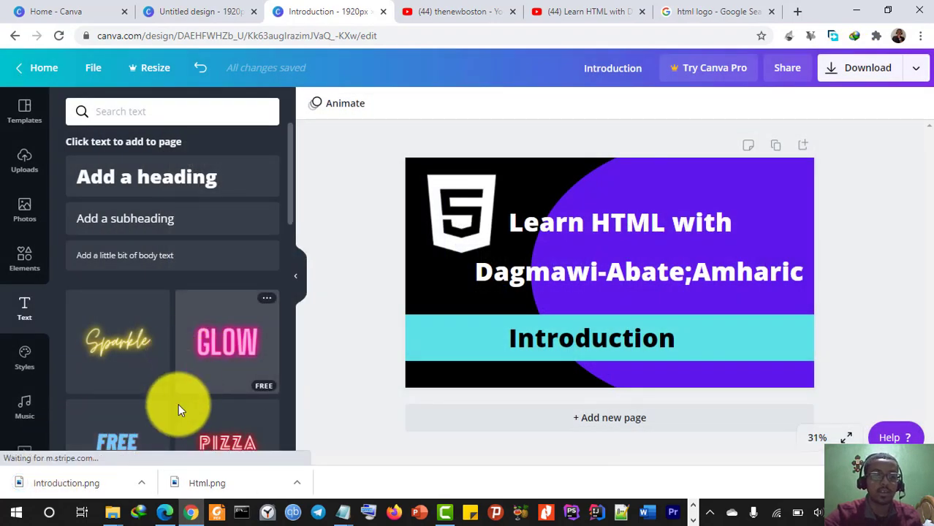
# - View the downloaded Introduction.png full size, close it, and show the file in its Downloads folder
pyautogui.click(87, 481)
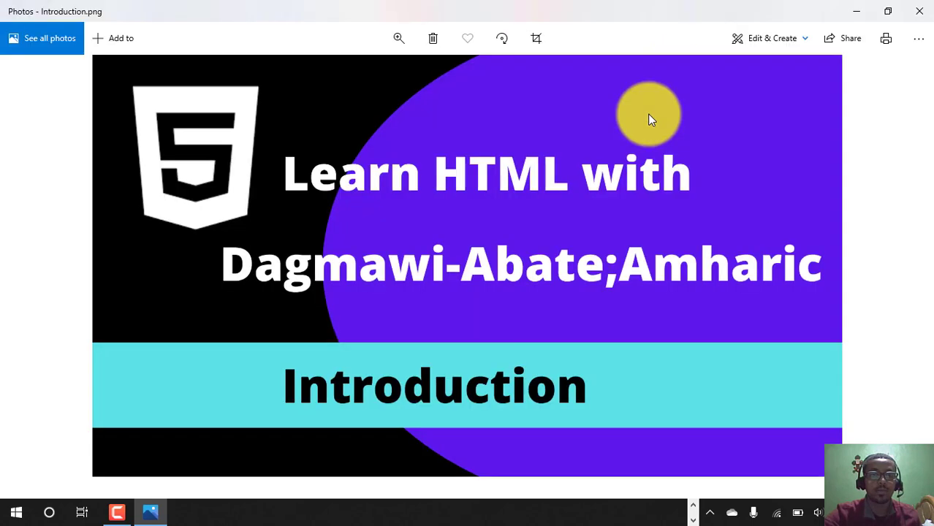
pyautogui.click(928, 13)
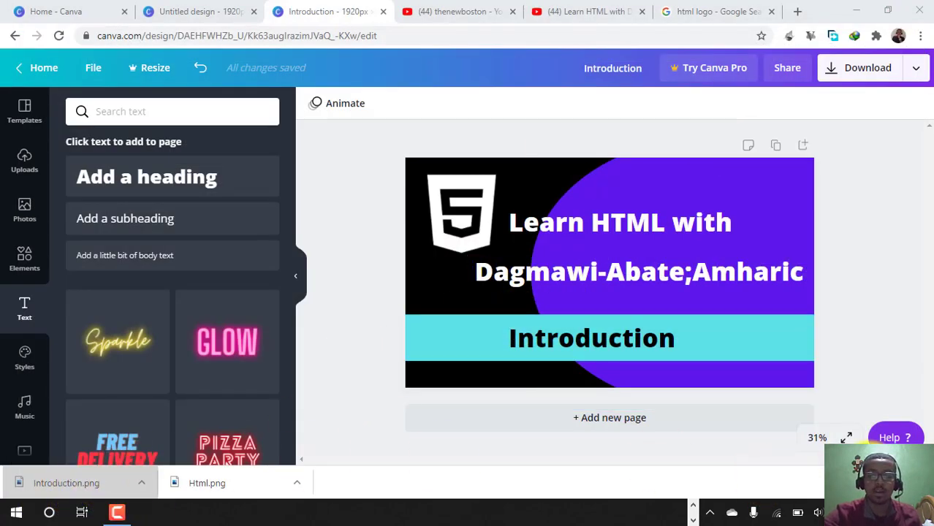
pyautogui.click(873, 483)
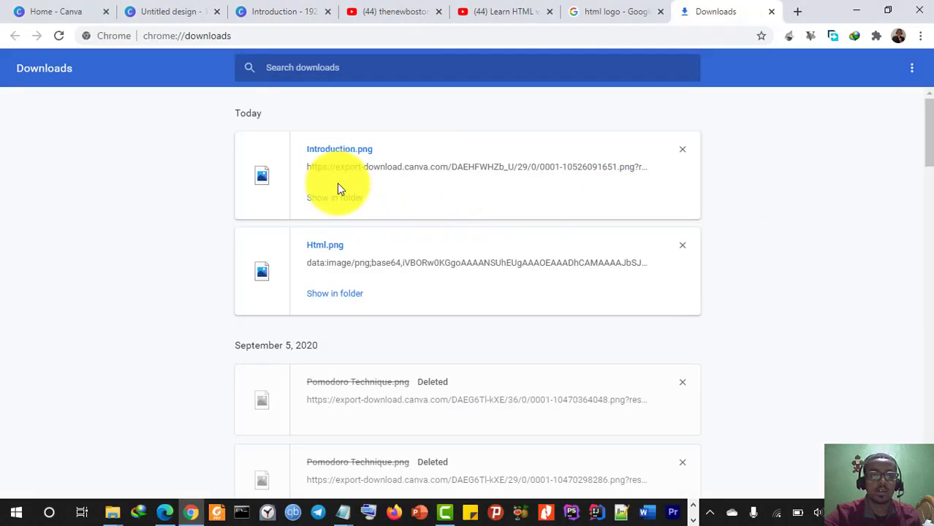
pyautogui.click(338, 200)
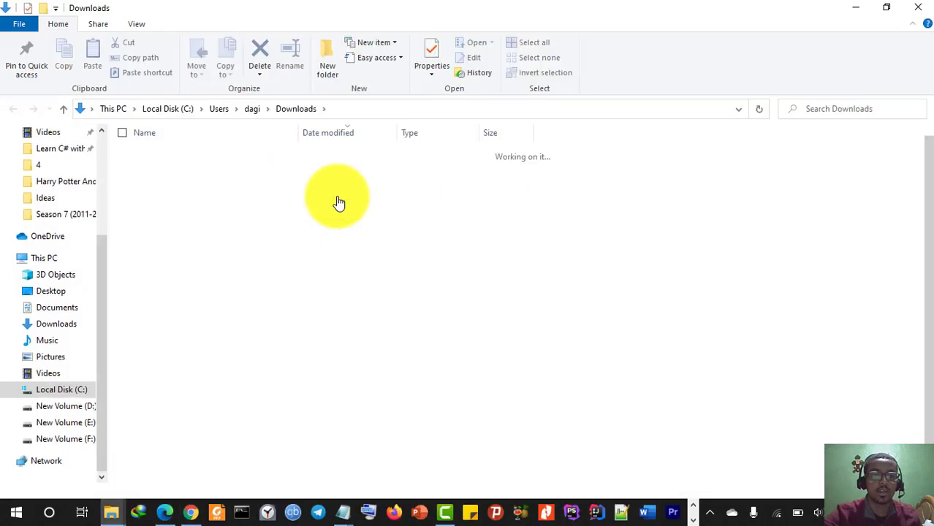
# - Move the Introduction image from the Downloads folder to the desktop
pyautogui.rightClick(212, 176)
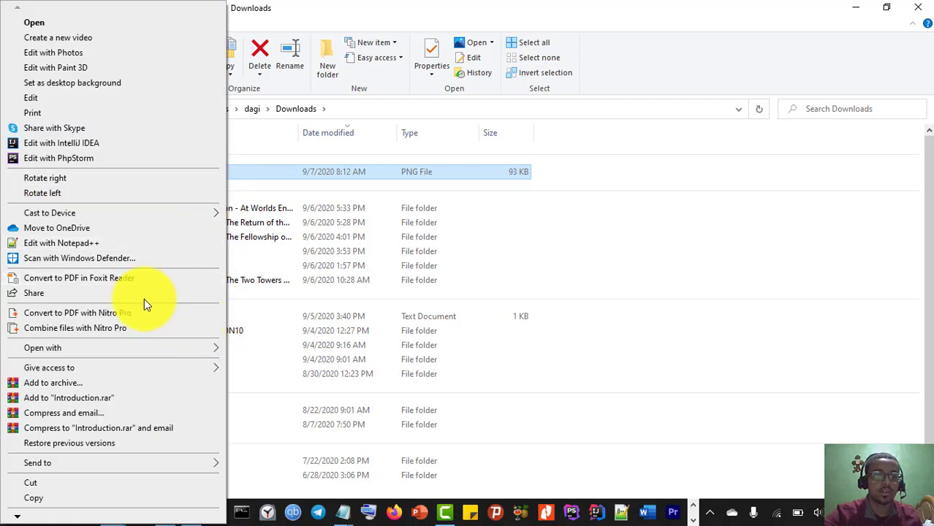
pyautogui.click(36, 483)
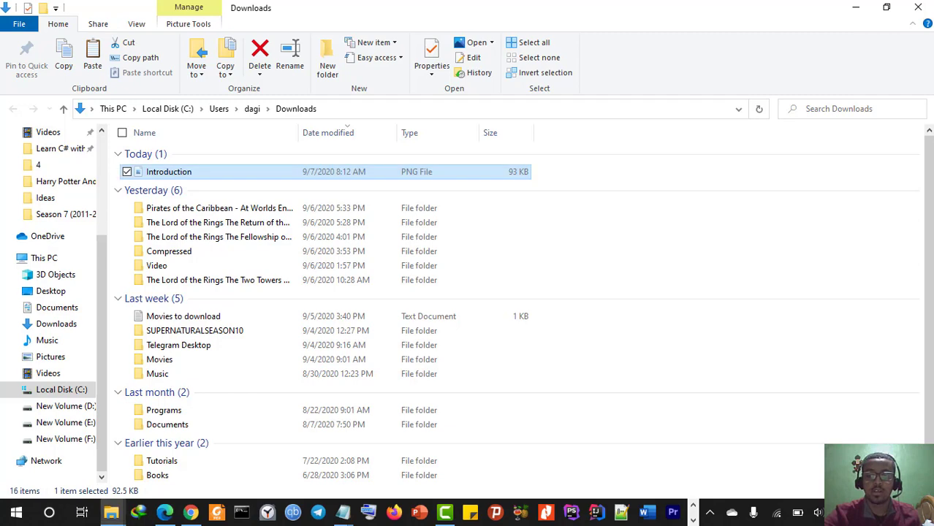
pyautogui.press('super+d')
pyautogui.rightClick(356, 318)
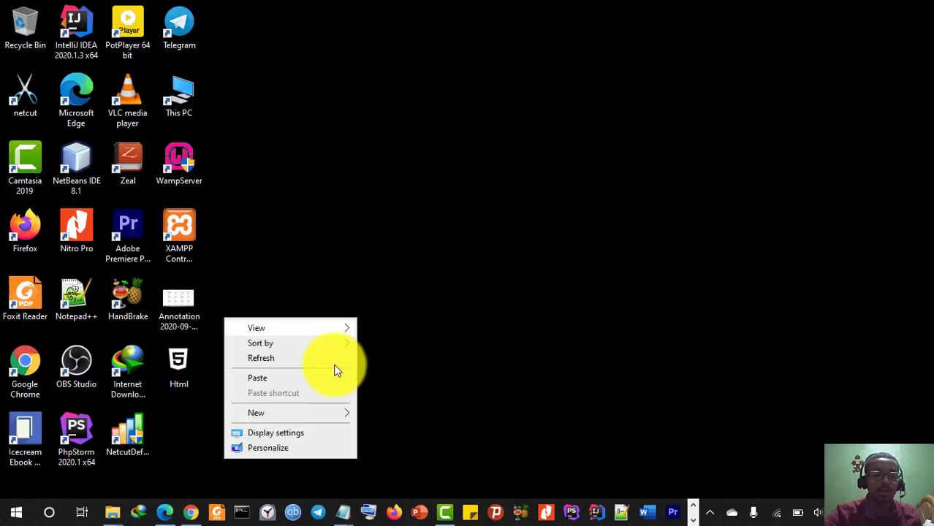
pyautogui.click(265, 376)
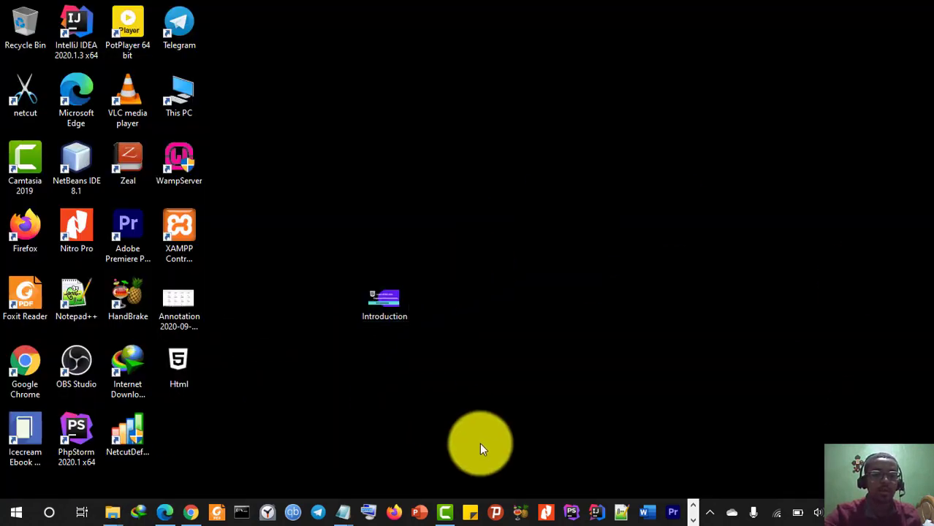
# - Switch to Chrome and open the channel's list of uploaded videos in YouTube Studio
pyautogui.click(191, 511)
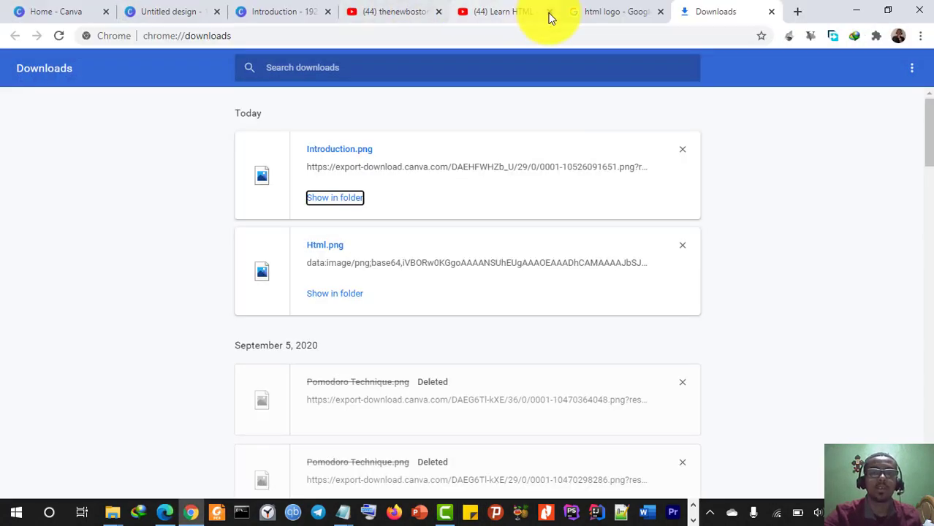
pyautogui.click(534, 14)
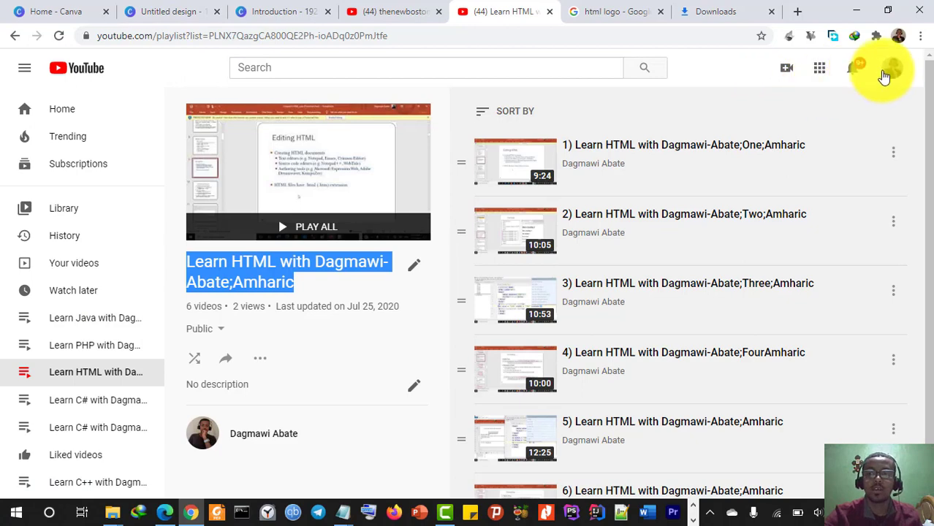
pyautogui.click(889, 73)
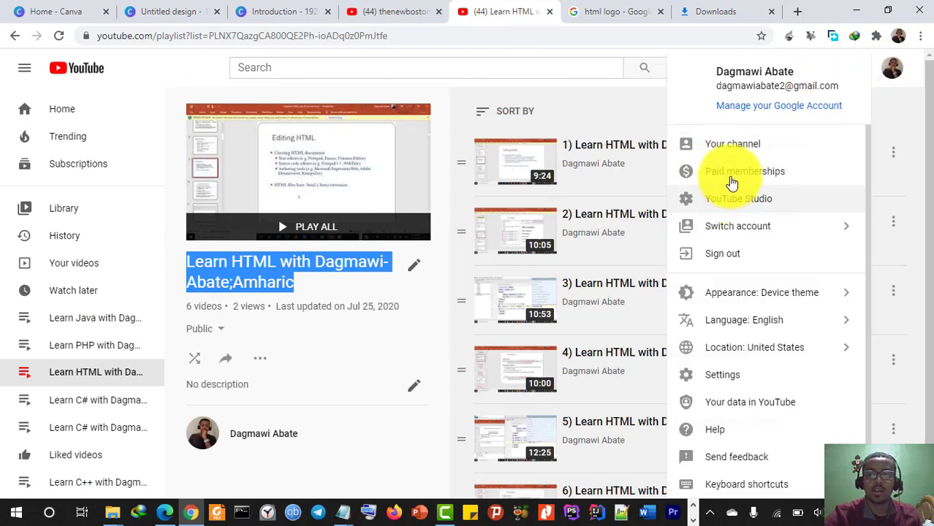
pyautogui.click(728, 210)
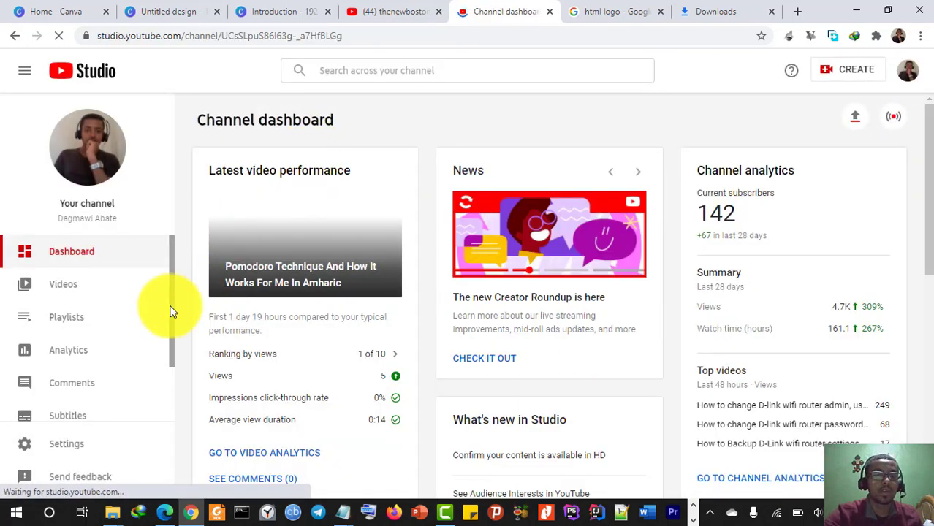
pyautogui.scroll(-2, 52, 402)
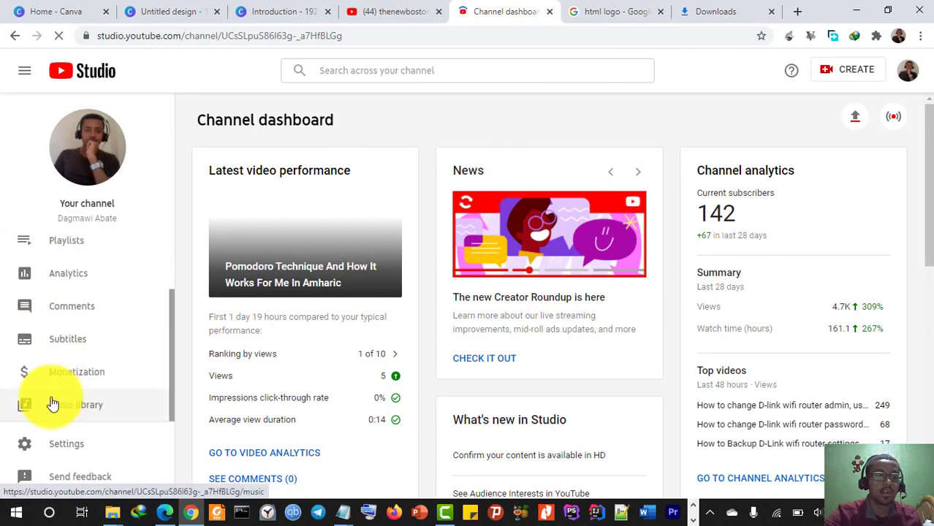
pyautogui.scroll(2, 53, 404)
pyautogui.scroll(1, 53, 404)
pyautogui.click(89, 285)
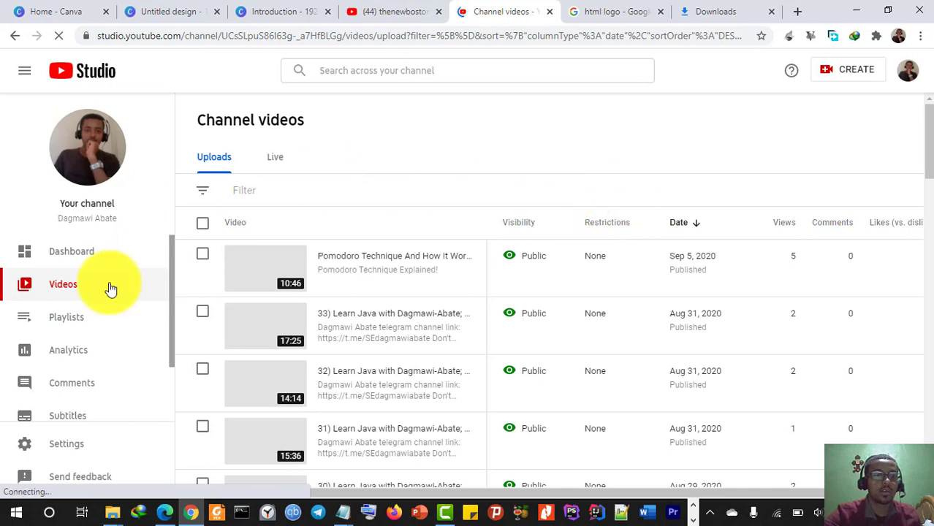
pyautogui.click(73, 330)
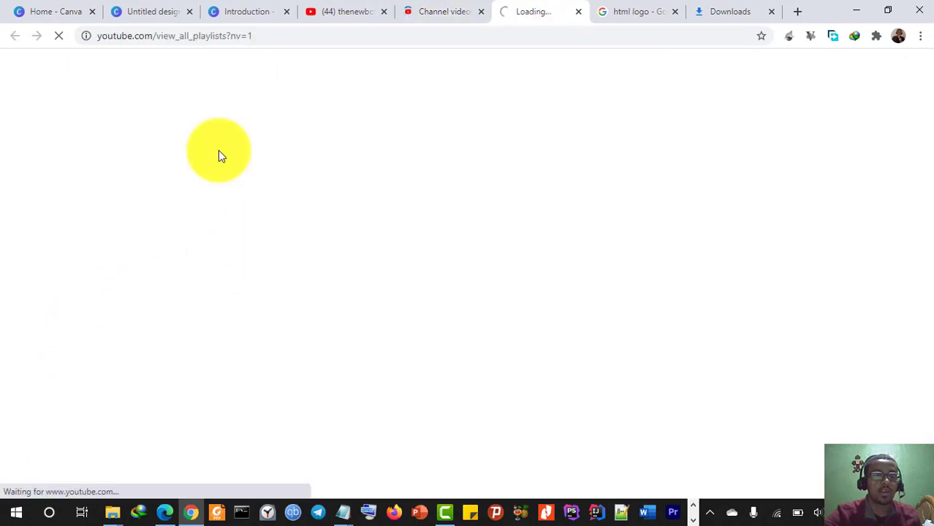
pyautogui.click(437, 9)
# - Filter the channel's uploads to videos whose title contains "Html"
pyautogui.scroll(-5, 350, 297)
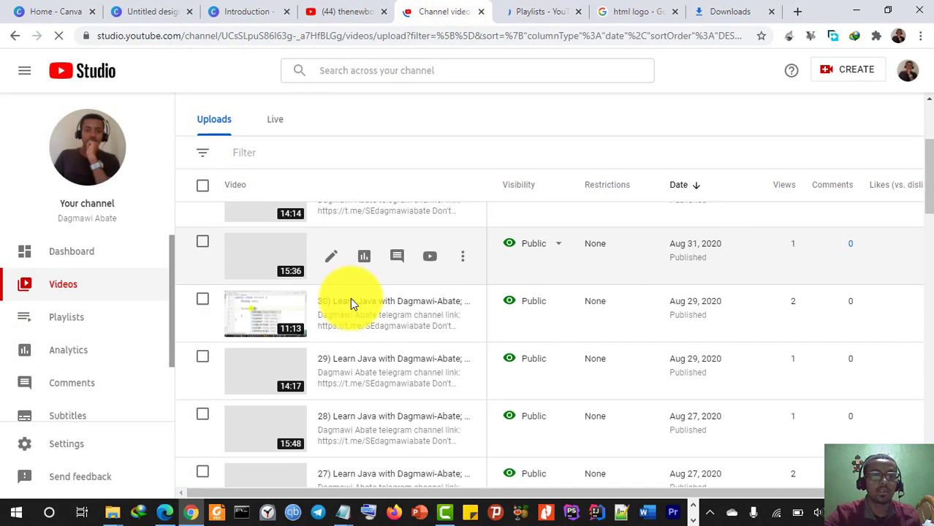
pyautogui.scroll(-6, 350, 298)
pyautogui.click(267, 156)
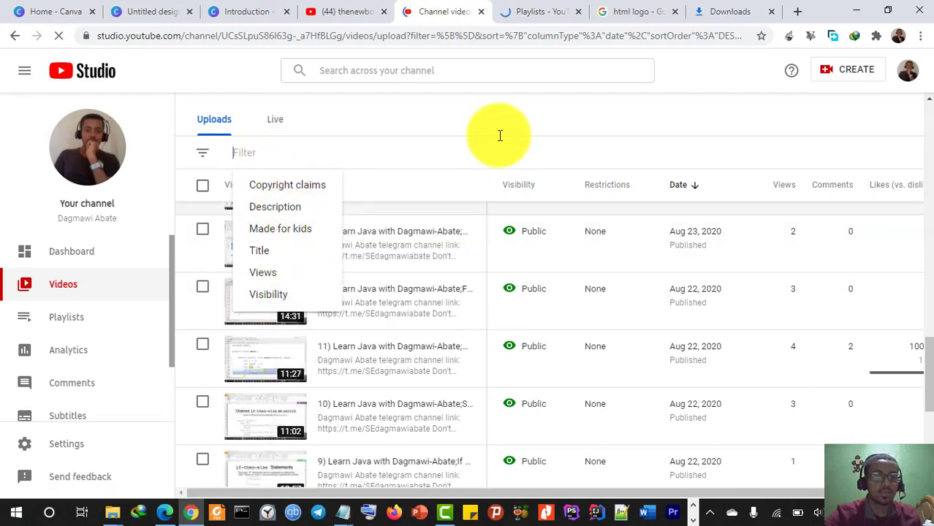
pyautogui.click(264, 250)
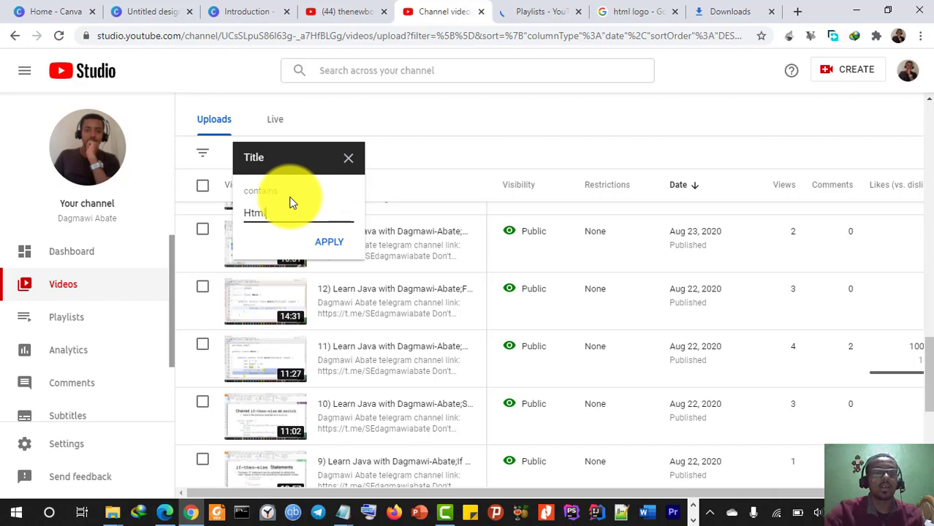
pyautogui.click(328, 242)
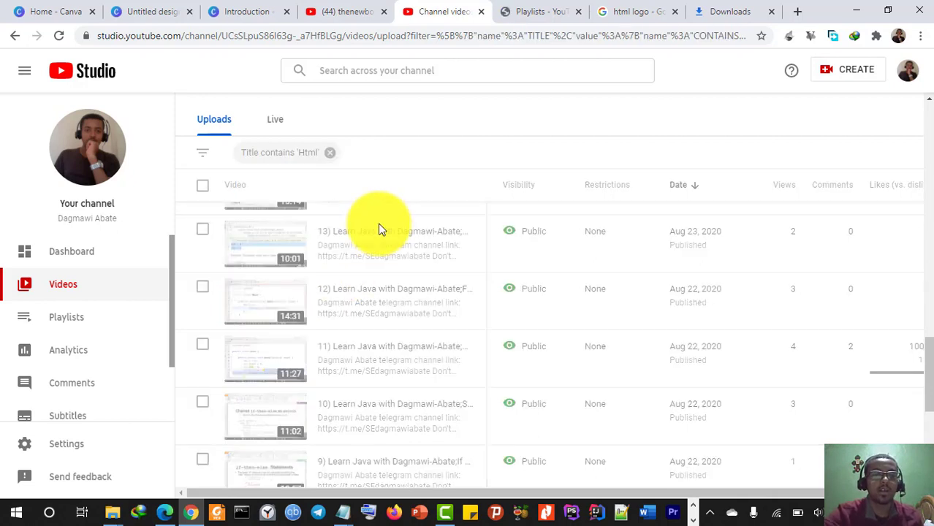
# - Upload the desktop's Introduction image as the thumbnail of the first Learn HTML video and save the video details
pyautogui.moveTo(372, 382)
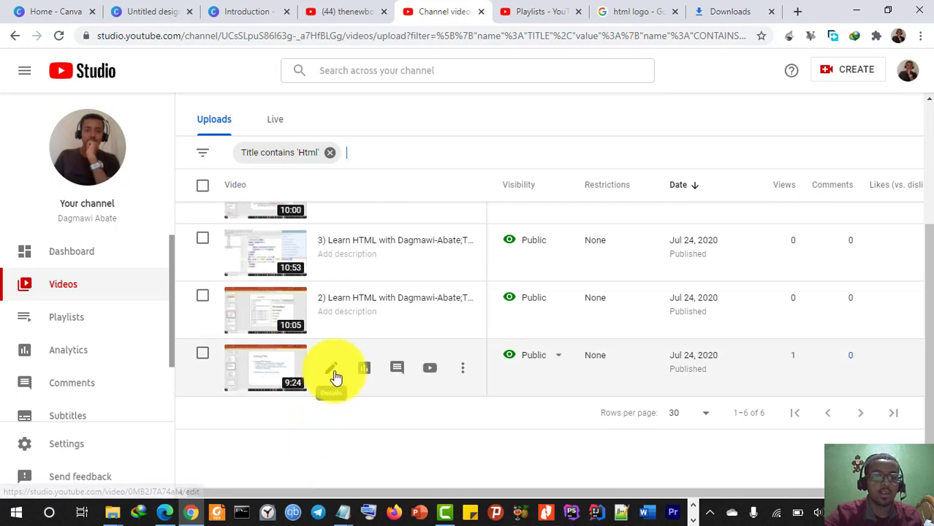
pyautogui.click(332, 373)
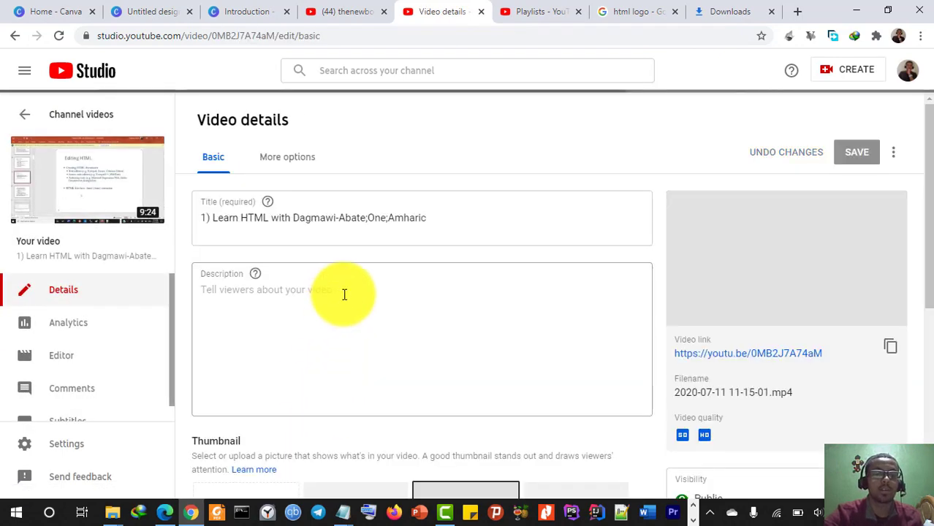
pyautogui.scroll(-2, 188, 387)
pyautogui.click(240, 388)
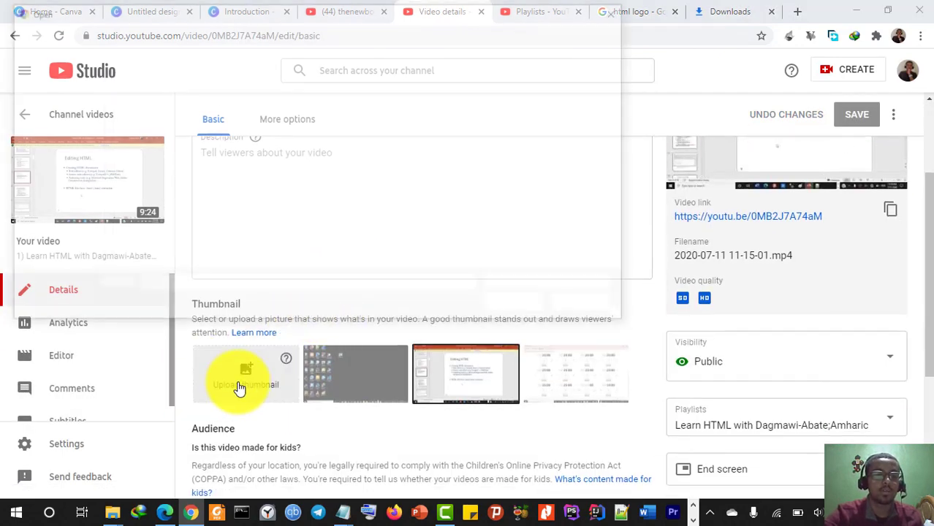
pyautogui.click(329, 121)
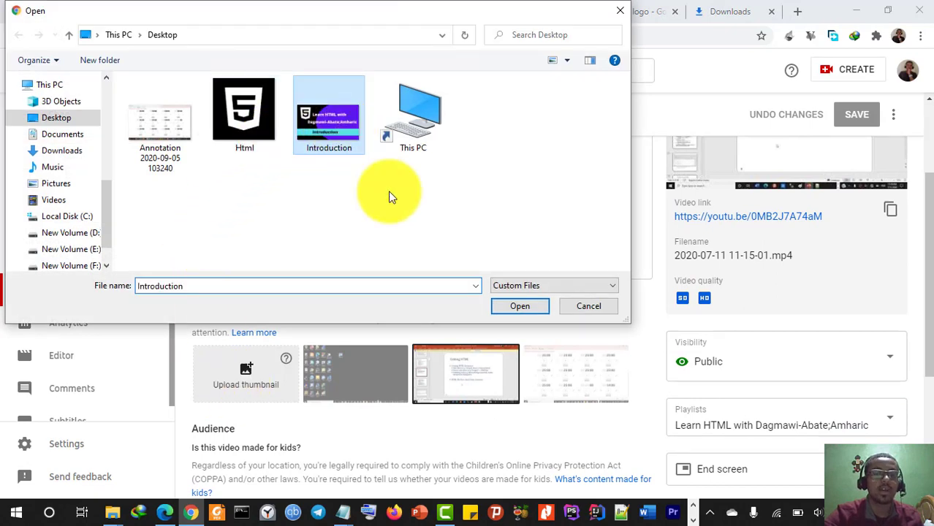
pyautogui.click(500, 307)
pyautogui.scroll(2, 731, 277)
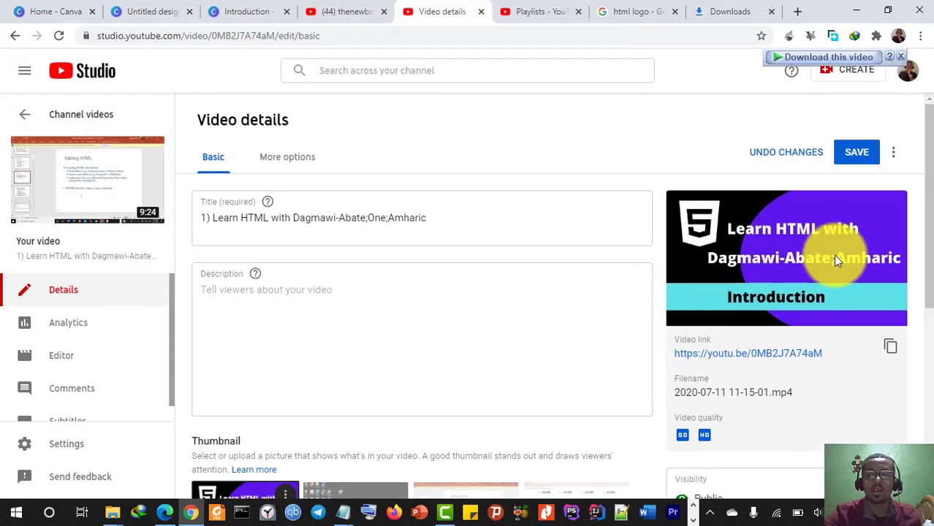
pyautogui.click(857, 152)
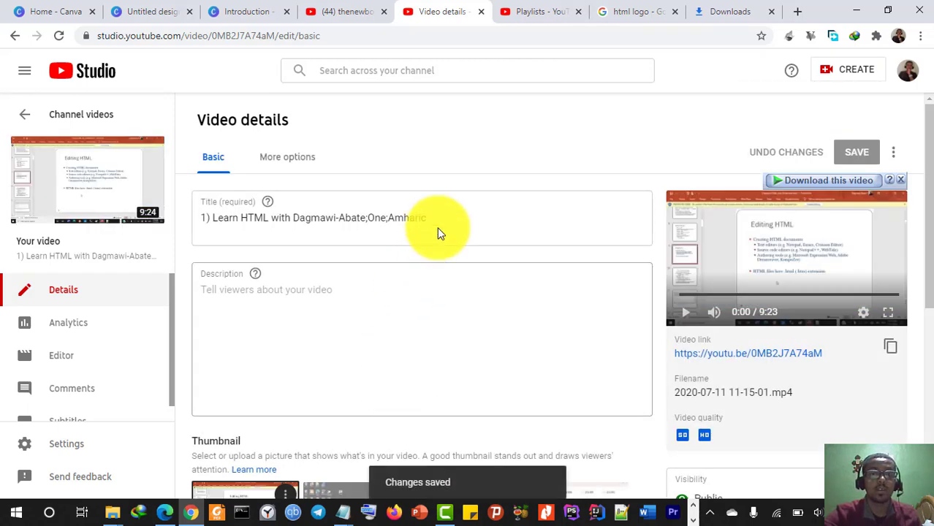
# - Close the extra playlists page, then open and reload the Learn HTML playlist to check the first video's thumbnail
pyautogui.click(578, 12)
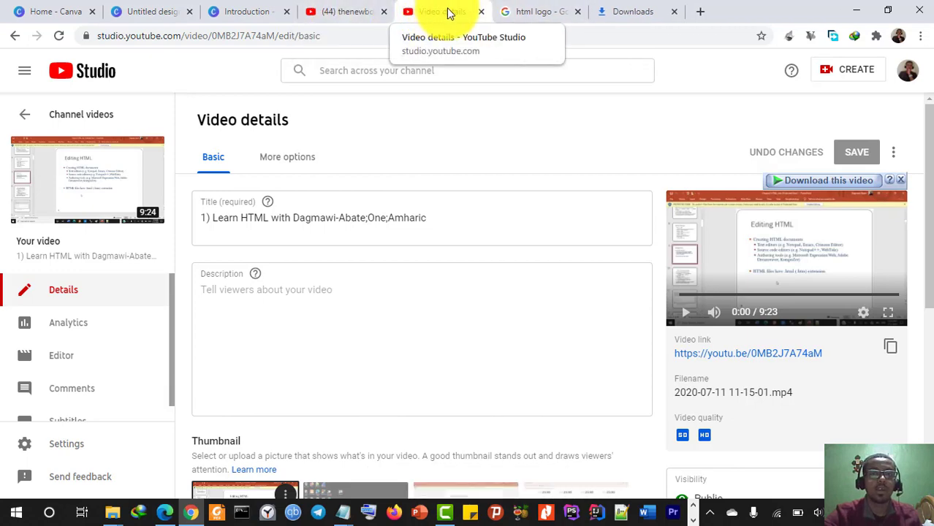
pyautogui.click(356, 13)
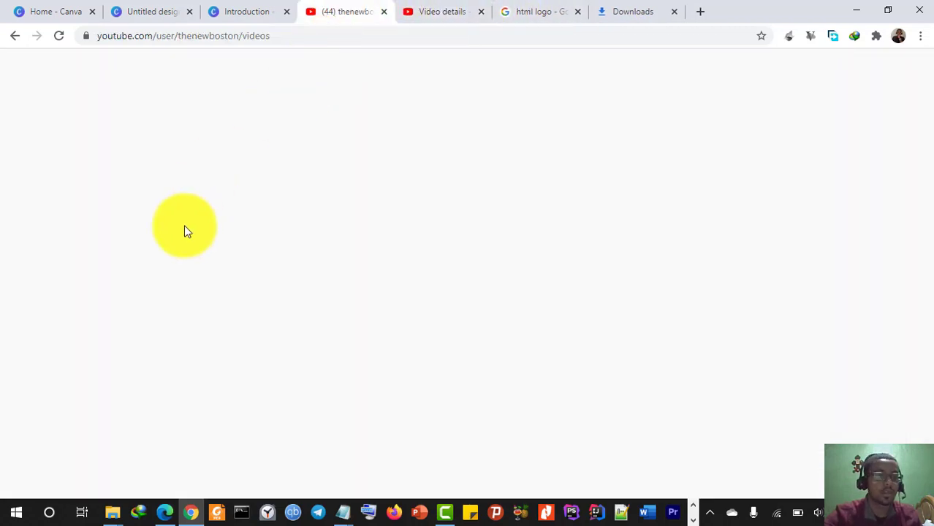
pyautogui.scroll(-2, 90, 356)
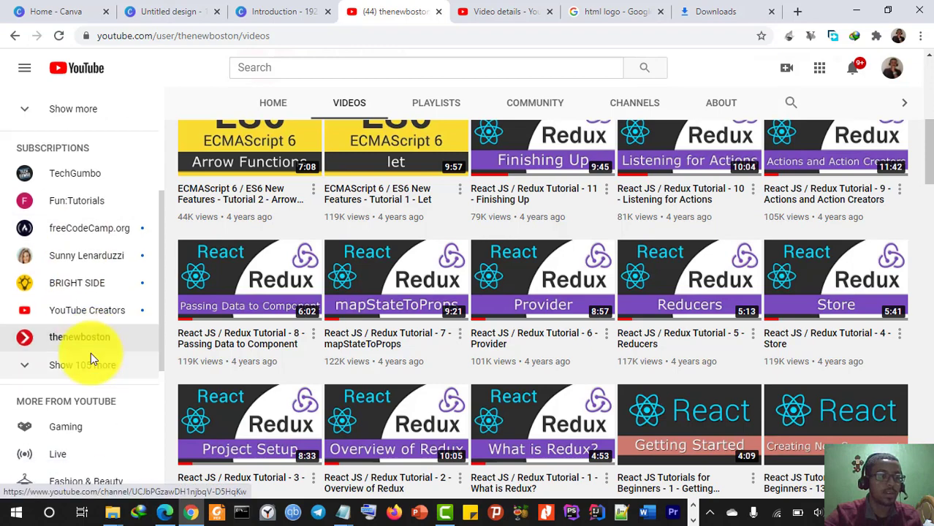
pyautogui.scroll(5, 82, 366)
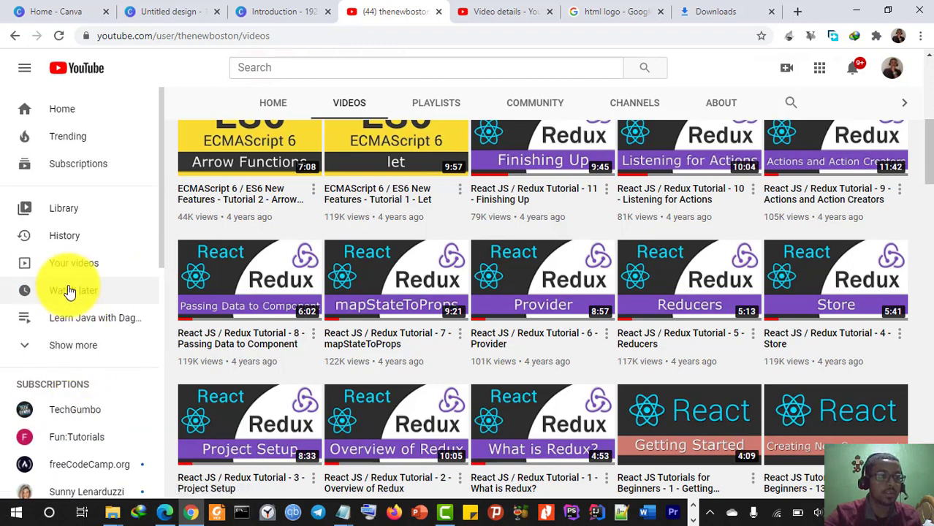
pyautogui.click(33, 341)
pyautogui.click(79, 376)
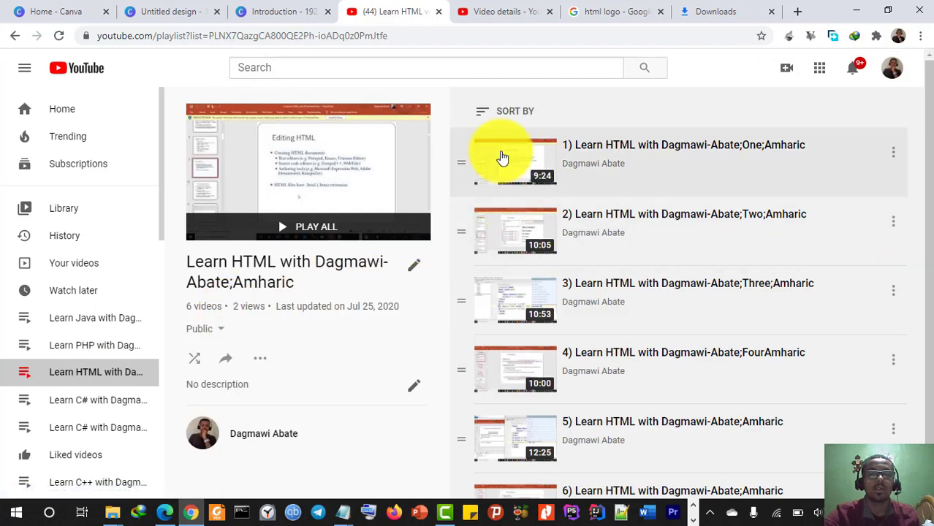
pyautogui.click(57, 35)
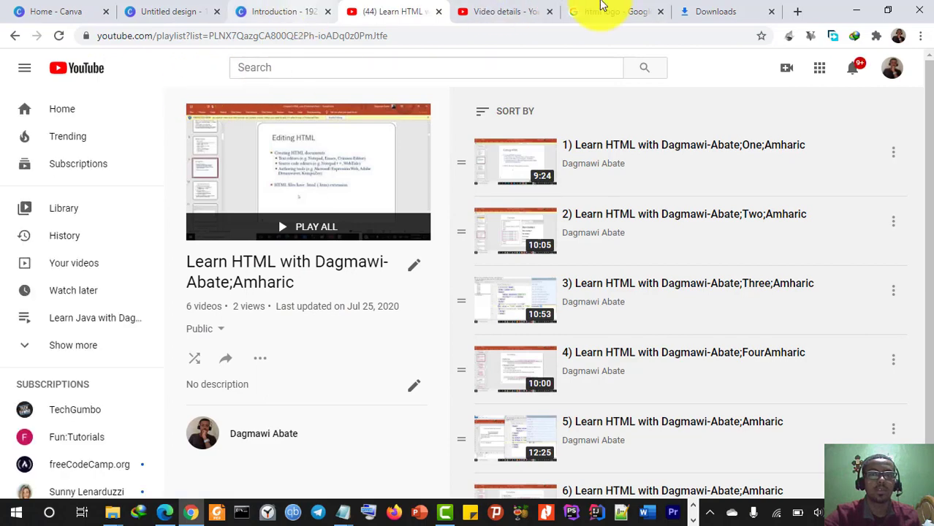
pyautogui.click(880, 452)
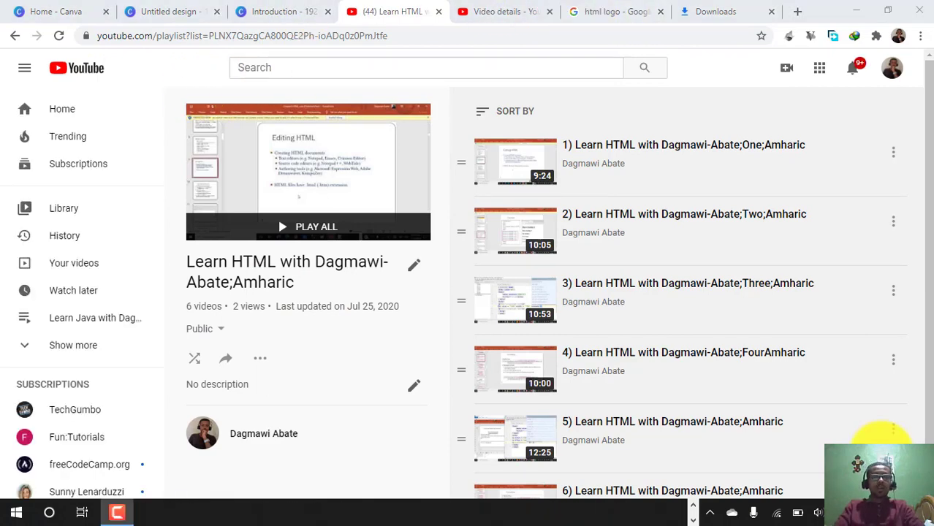